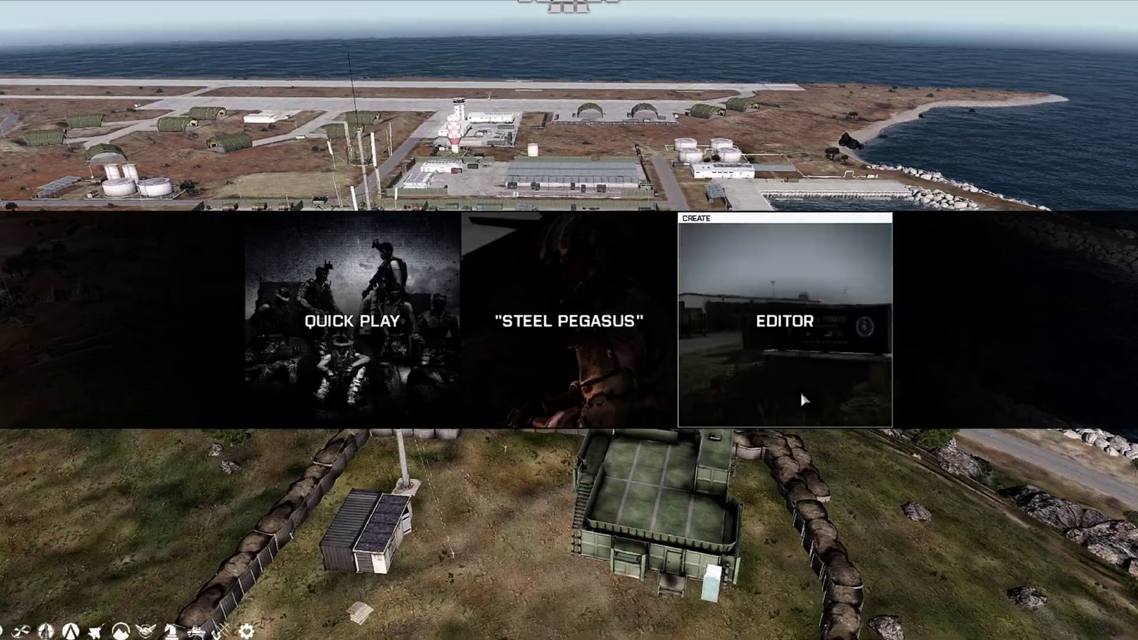
Open the scenario editor and place a NATO Grenadier in the open ground of the sandbagged compound
{"action": "left_click", "coordinate": [804, 393]}
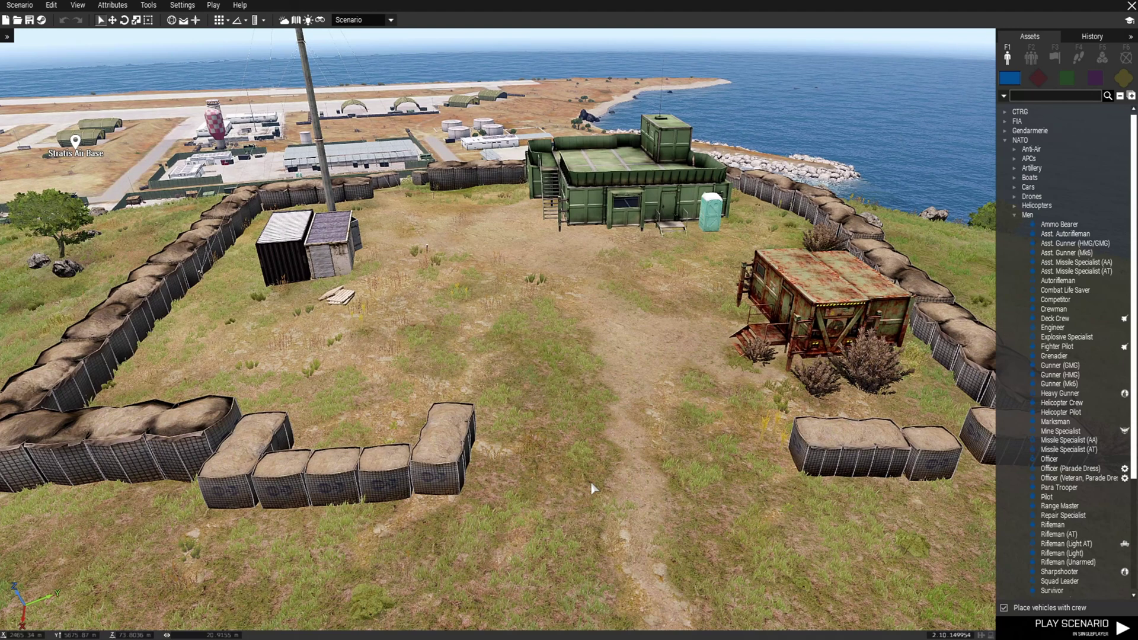
{"action": "left_click", "coordinate": [1054, 356]}
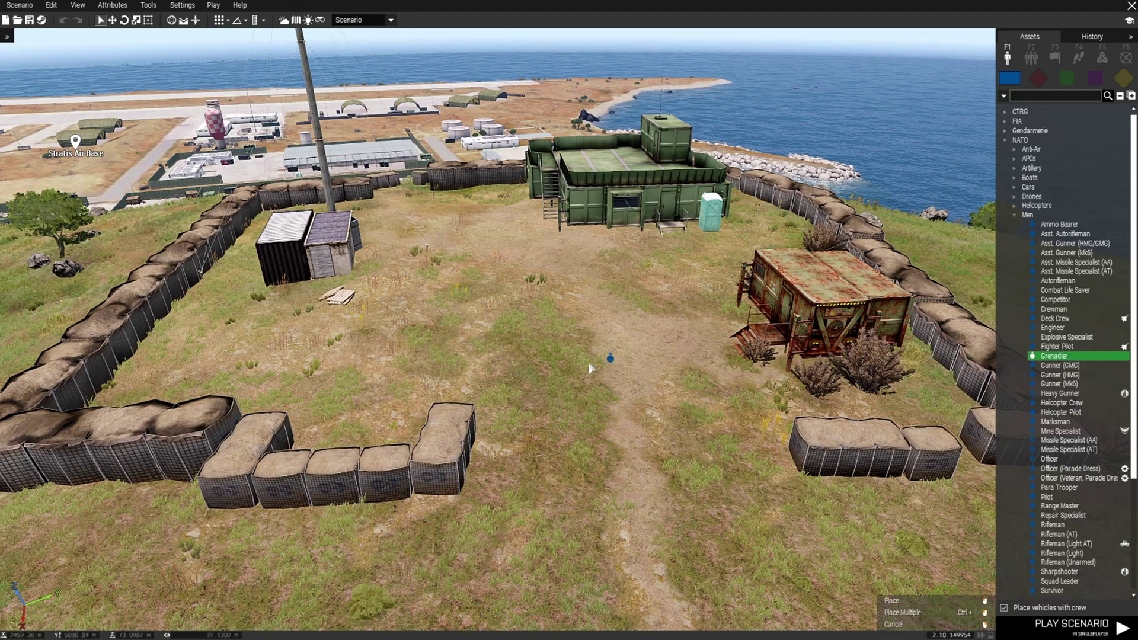
{"action": "left_click", "coordinate": [589, 368]}
{"action": "scroll", "coordinate": [589, 368], "scroll_direction": "up", "scroll_amount": 3}
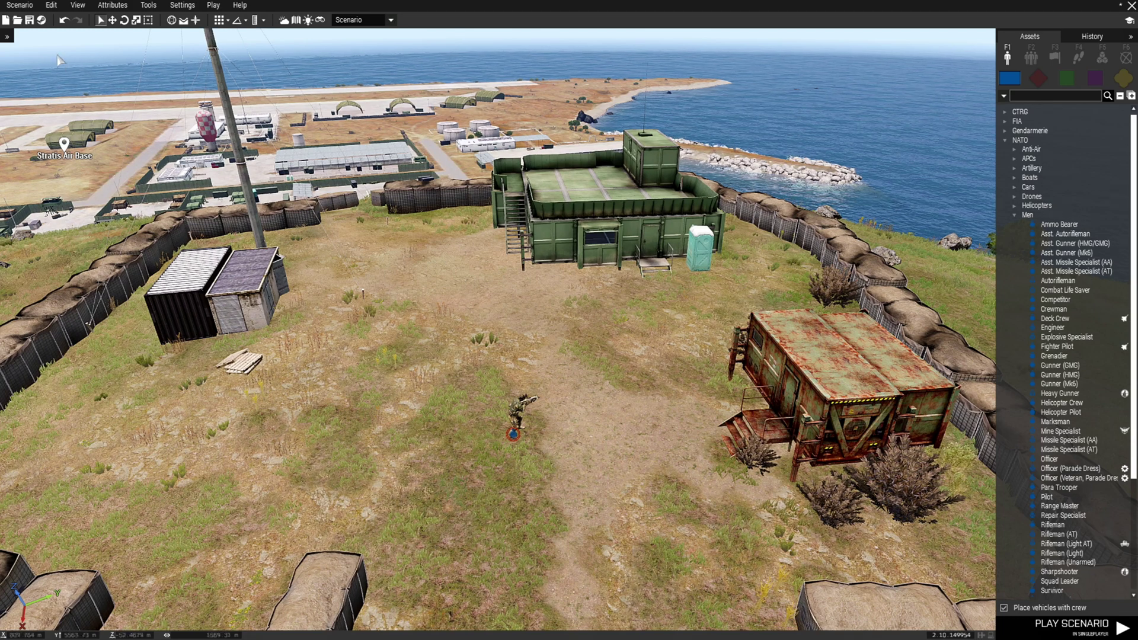
Save the scenario as "Base Assault" in the Stratis folder under Missions
{"action": "left_click", "coordinate": [29, 20]}
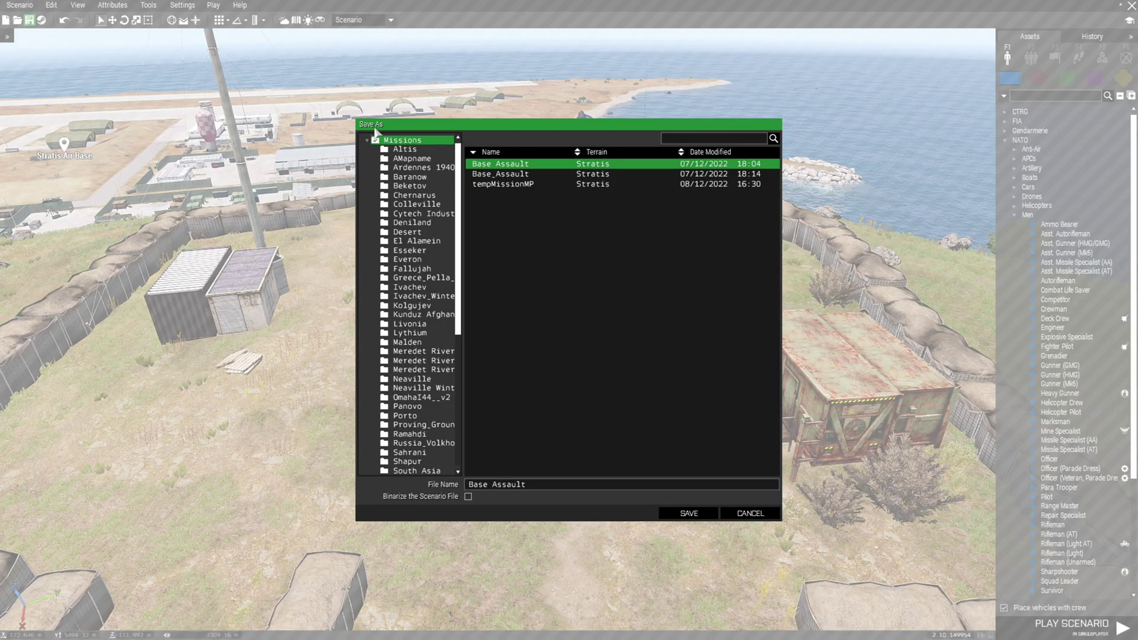
{"action": "left_click", "coordinate": [750, 513]}
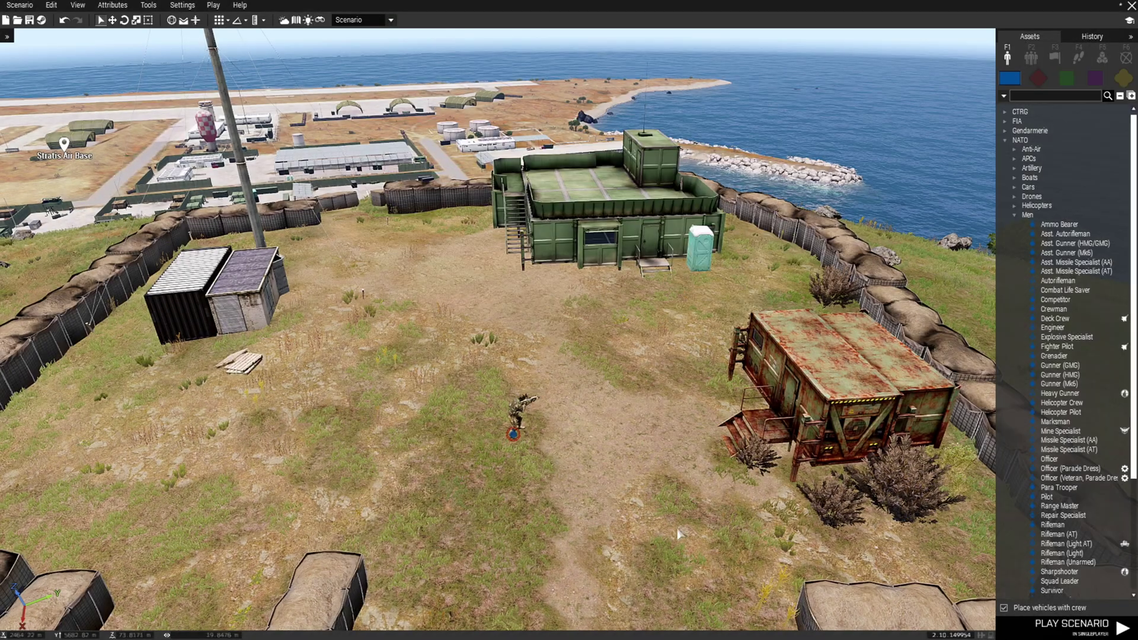
{"action": "left_click", "coordinate": [20, 5]}
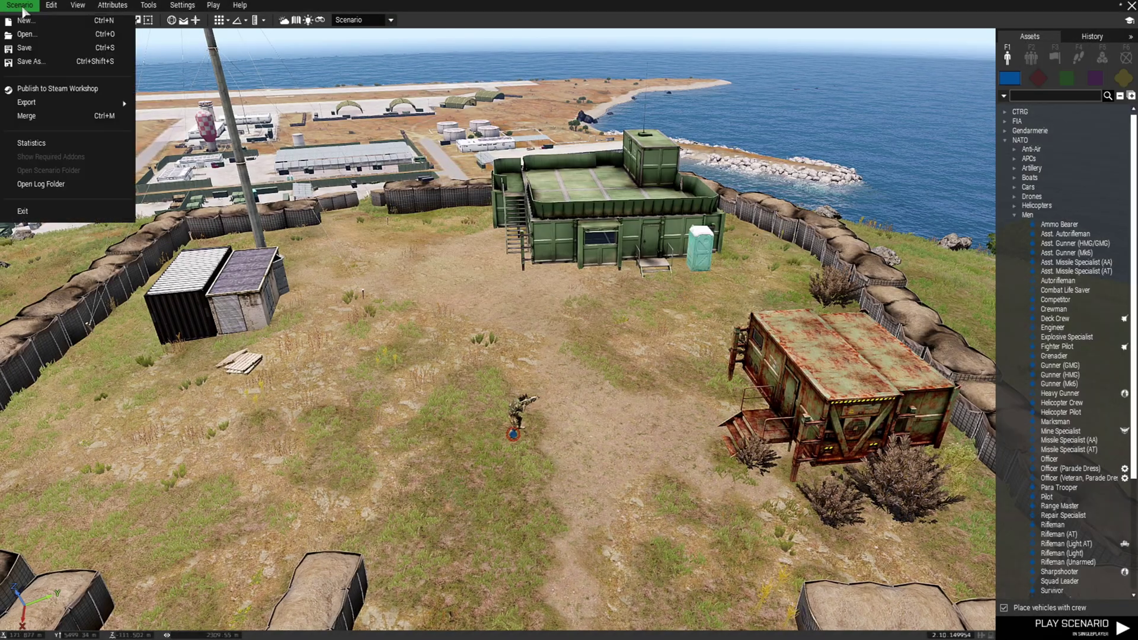
{"action": "left_click", "coordinate": [29, 61]}
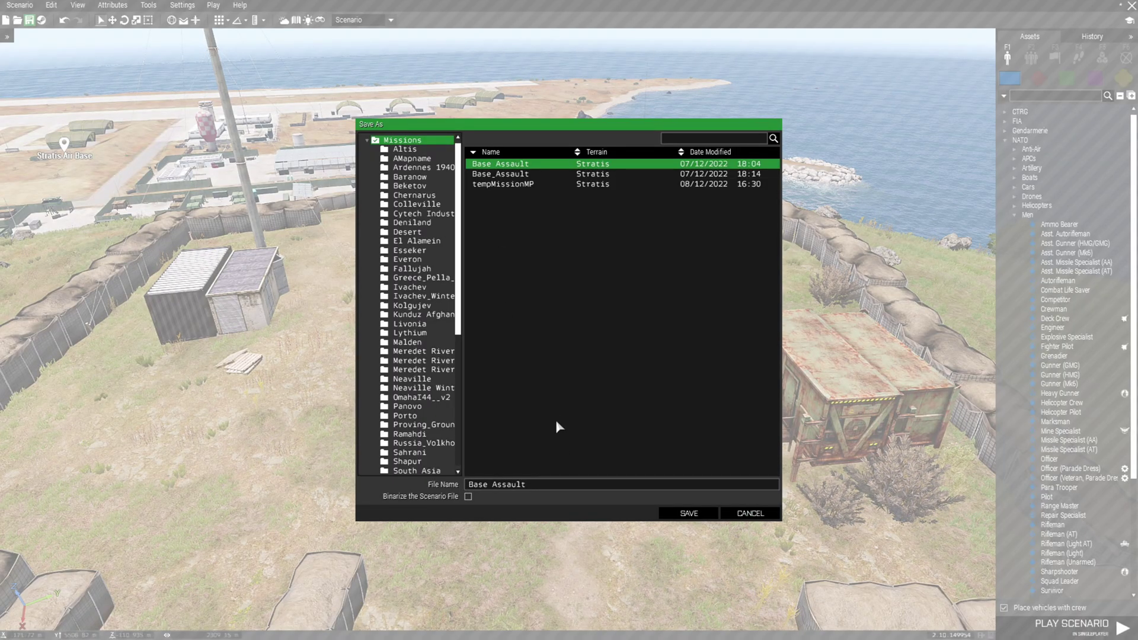
{"action": "scroll", "coordinate": [421, 409], "scroll_direction": "down", "scroll_amount": 4}
{"action": "left_click", "coordinate": [410, 402]}
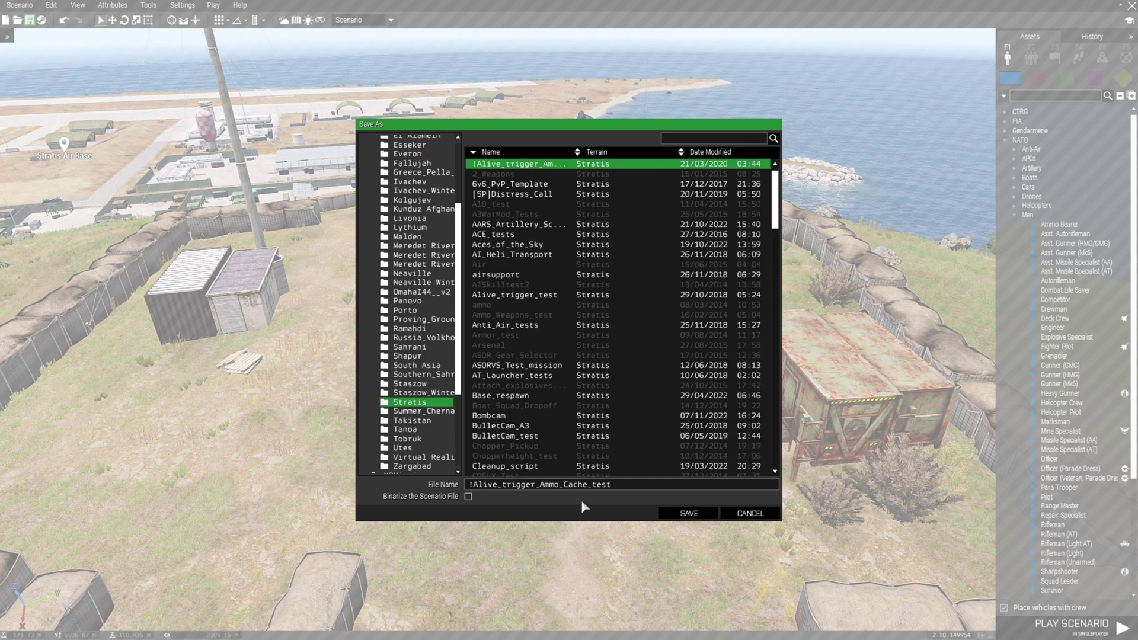
{"action": "key", "text": "ctrl+a"}
{"action": "key", "text": "BackSpace"}
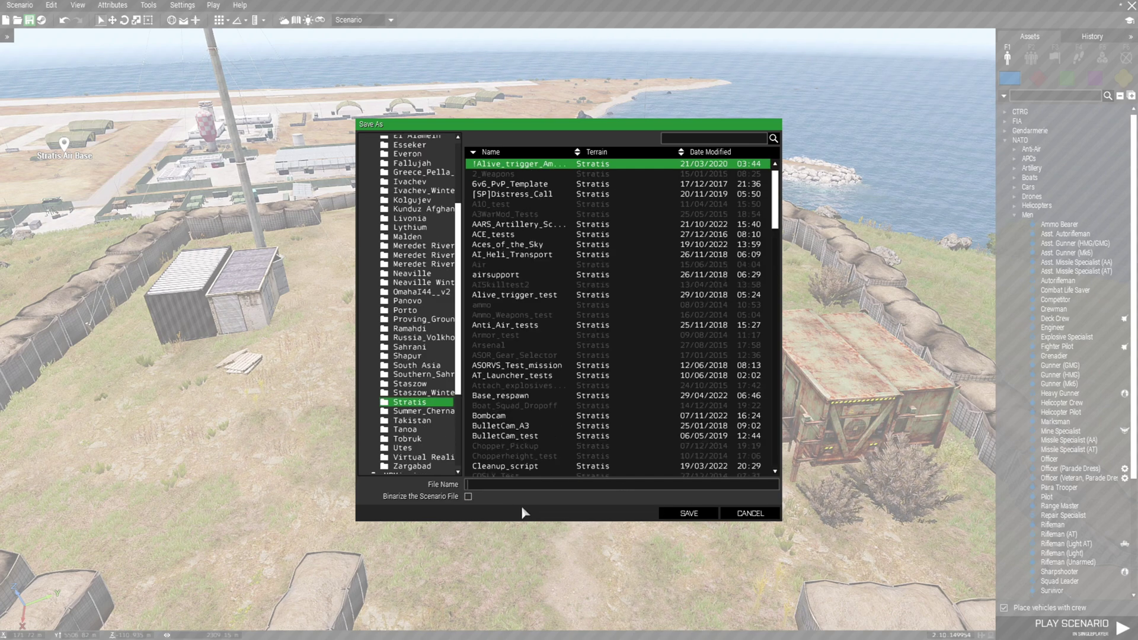
{"action": "type", "text": "Base Assault"}
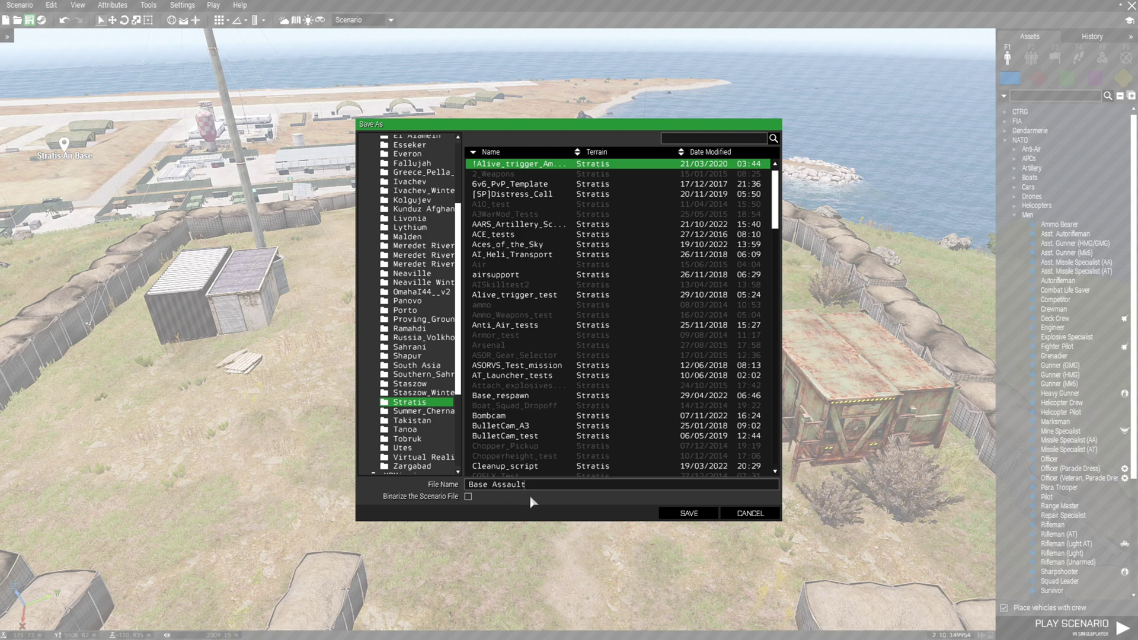
{"action": "left_click", "coordinate": [682, 515]}
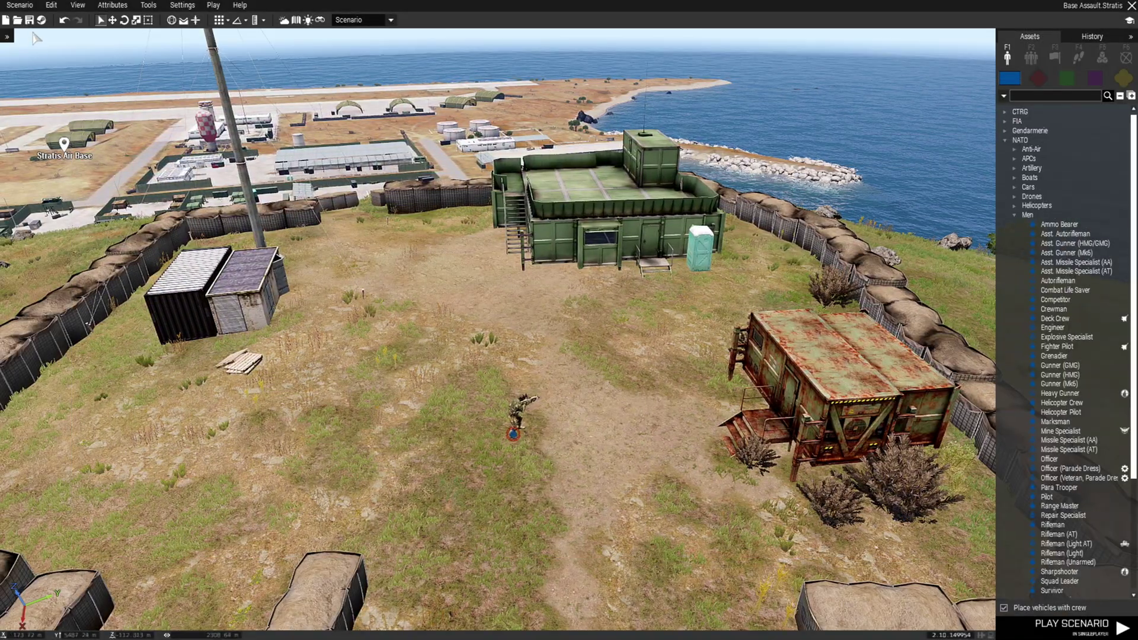
Open the saved scenario's folder on disk and locate its mission.sqm file
{"action": "left_click", "coordinate": [24, 7]}
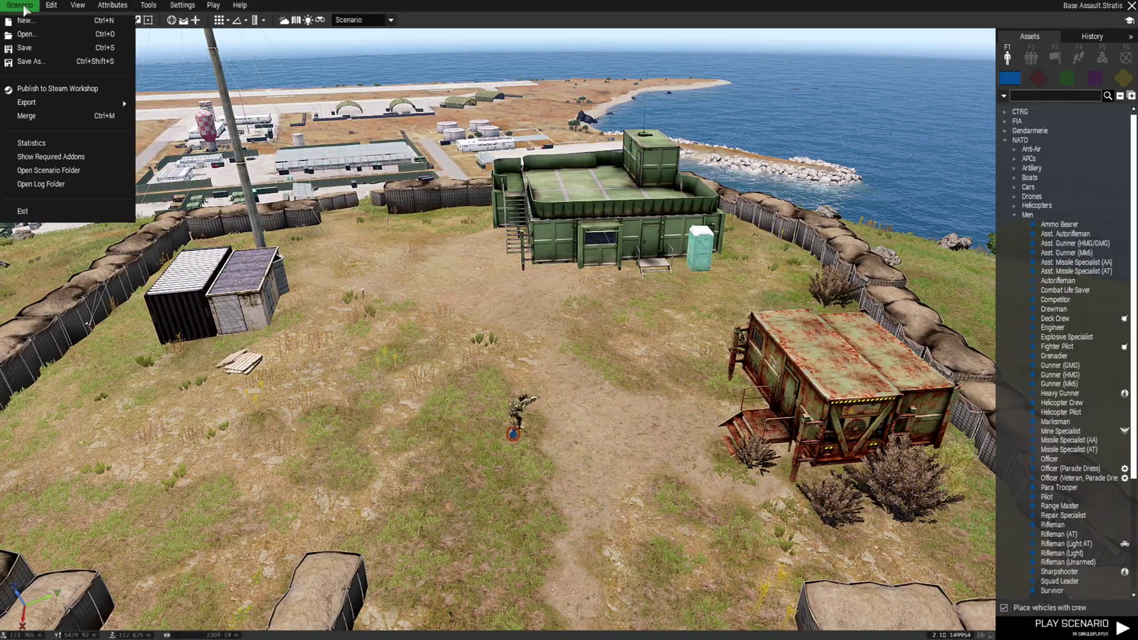
{"action": "left_click", "coordinate": [89, 172]}
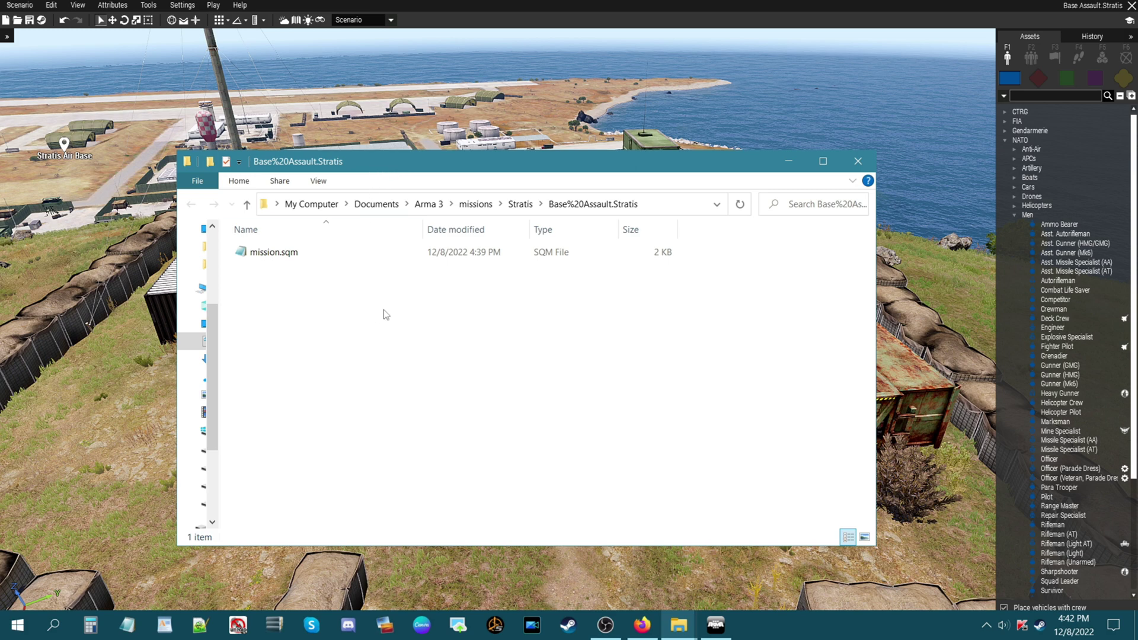
{"action": "left_click", "coordinate": [274, 255]}
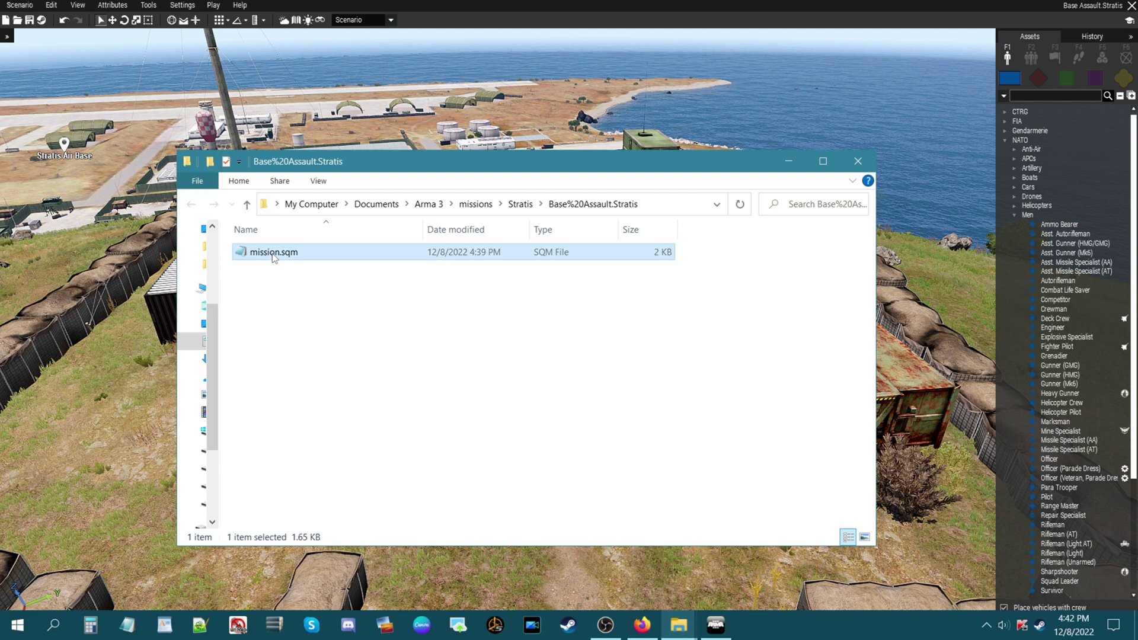
{"action": "left_click", "coordinate": [286, 290]}
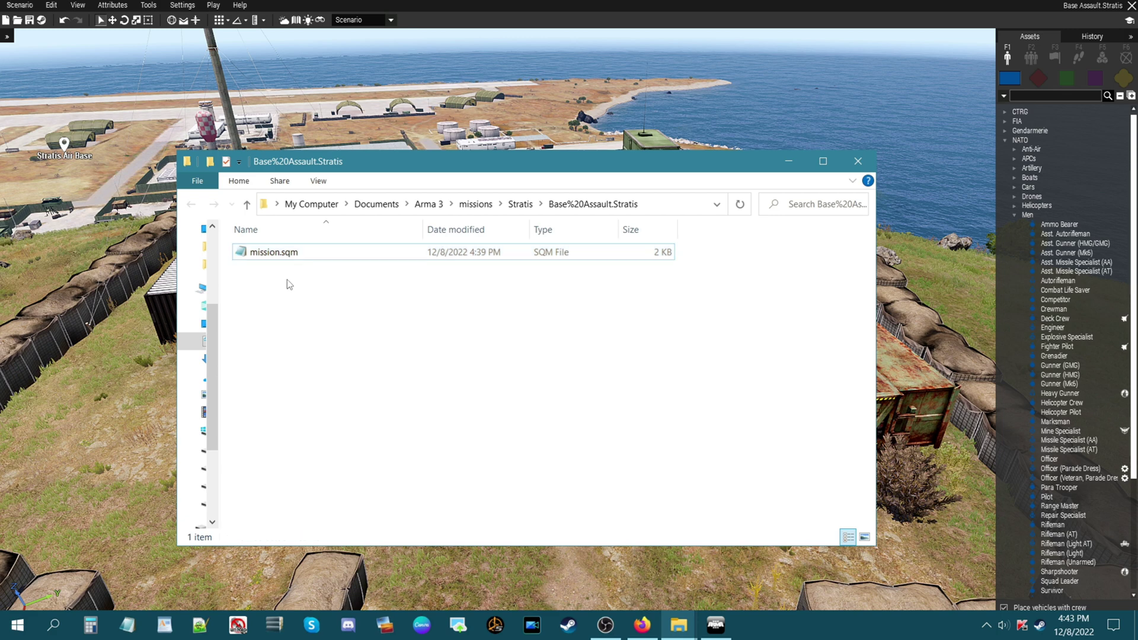
Open mission.sqm in Notepad, examine its source name, addons, scenario and entity data, and close it
{"action": "double_click", "coordinate": [263, 254]}
{"action": "left_click_drag", "start_coordinate": [390, 152], "coordinate": [418, 119]}
{"action": "scroll", "coordinate": [471, 334], "scroll_direction": "down", "scroll_amount": 2}
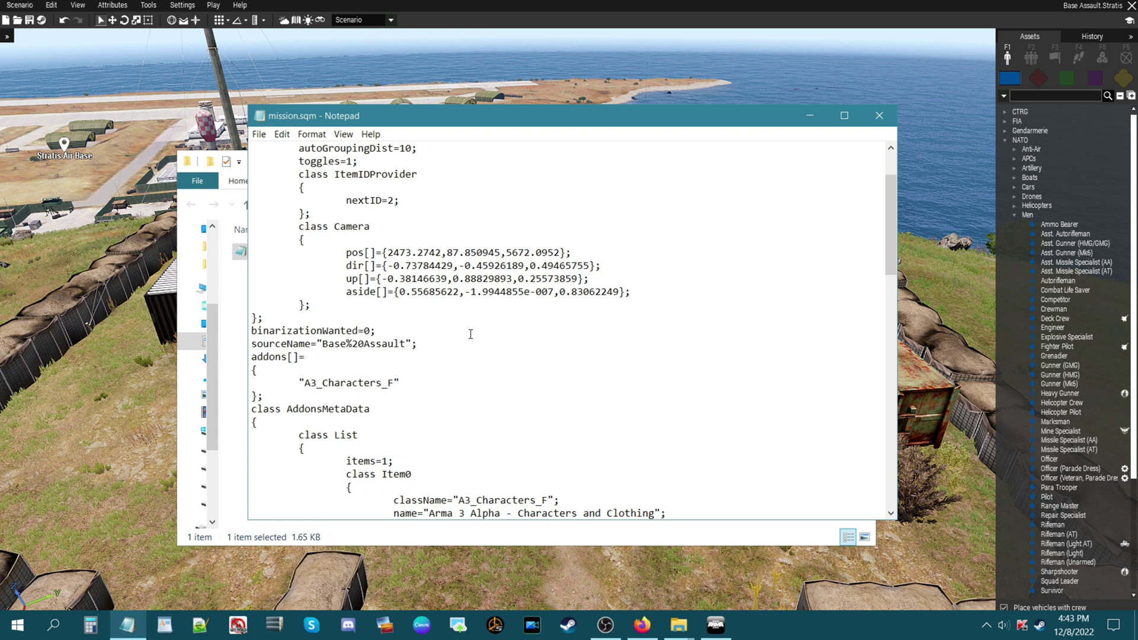
{"action": "scroll", "coordinate": [471, 326], "scroll_direction": "down", "scroll_amount": 3}
{"action": "scroll", "coordinate": [472, 319], "scroll_direction": "down", "scroll_amount": 8}
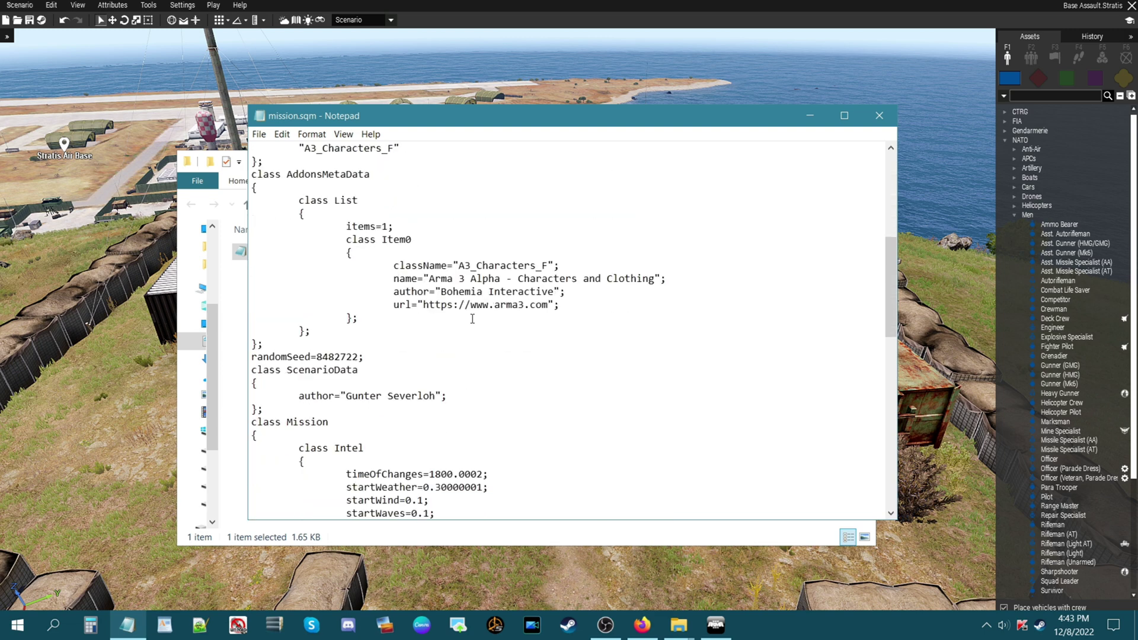
{"action": "scroll", "coordinate": [472, 319], "scroll_direction": "down", "scroll_amount": 3}
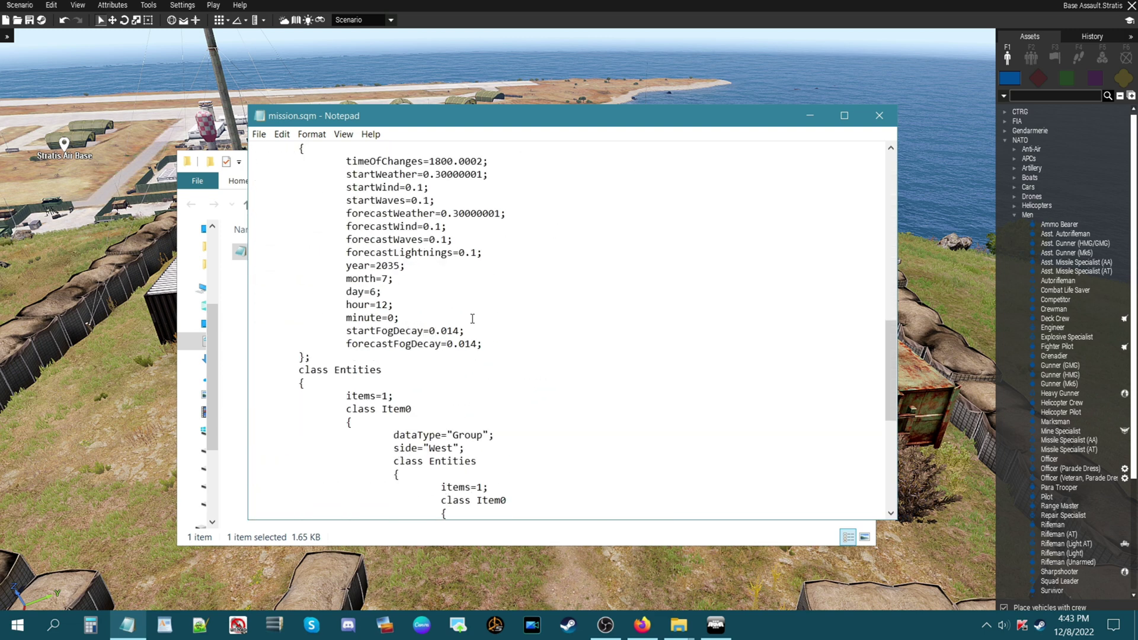
{"action": "scroll", "coordinate": [469, 325], "scroll_direction": "up", "scroll_amount": 10}
{"action": "scroll", "coordinate": [468, 325], "scroll_direction": "up", "scroll_amount": 1}
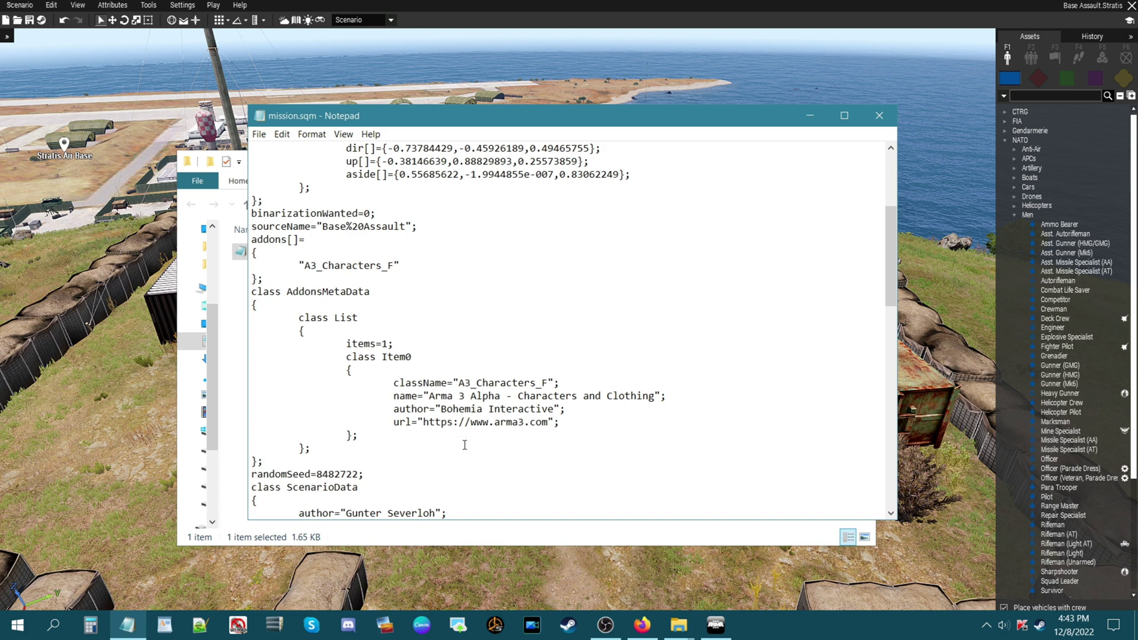
{"action": "scroll", "coordinate": [465, 445], "scroll_direction": "down", "scroll_amount": 1}
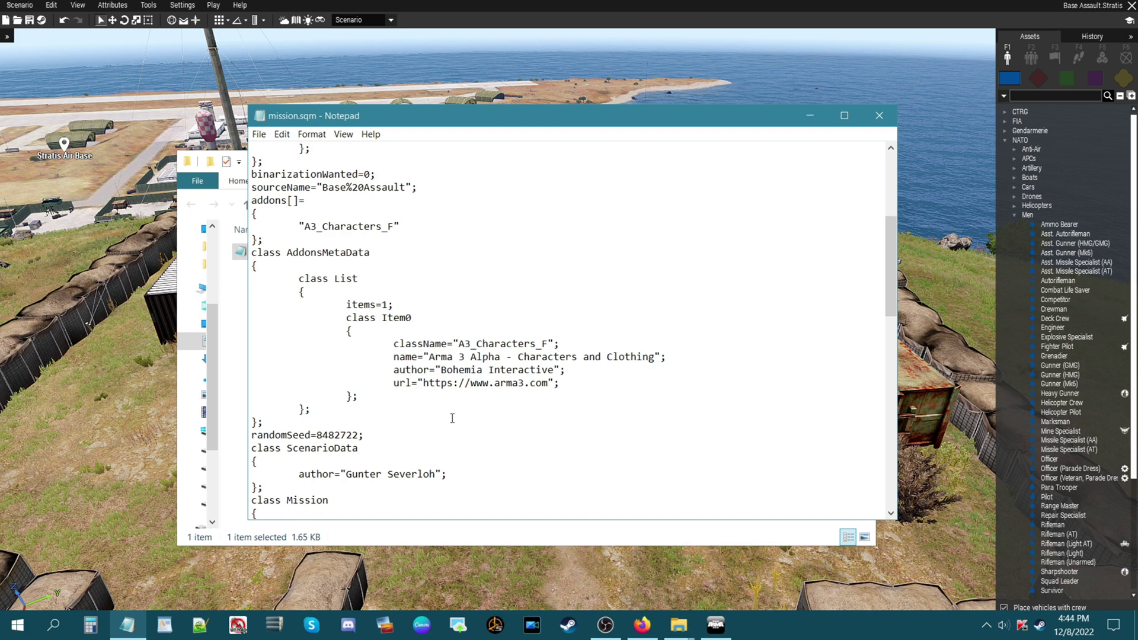
{"action": "left_click", "coordinate": [879, 115]}
{"action": "left_click", "coordinate": [463, 371]}
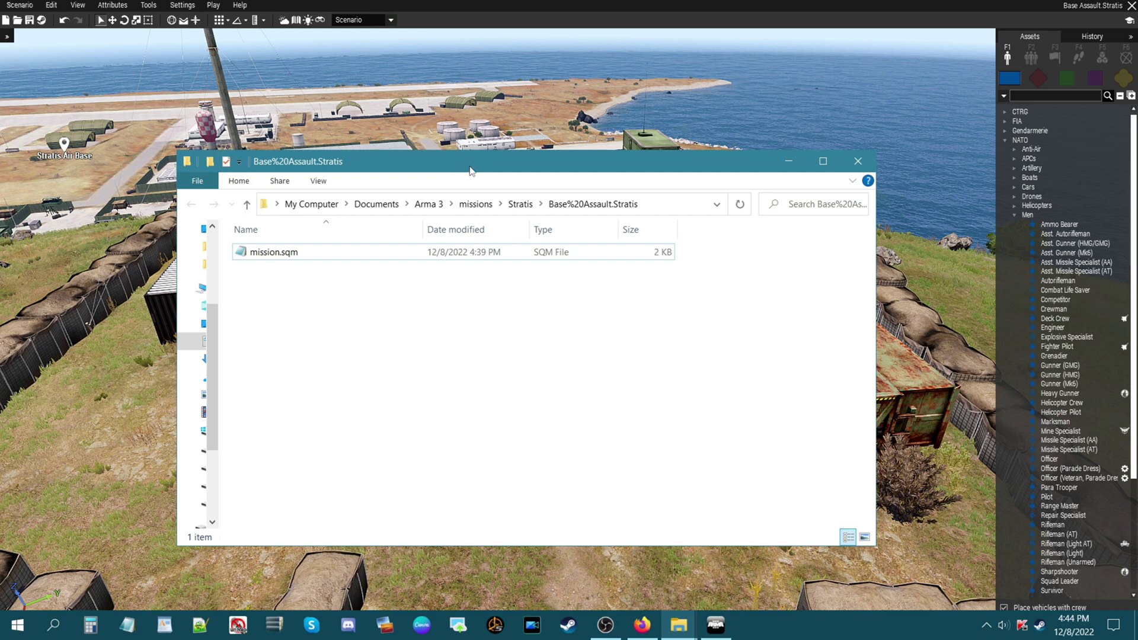
Go up to the Stratis missions folder and rename Base%20Assault.Stratis as Base_Assault.Stratis
{"action": "left_click", "coordinate": [521, 208]}
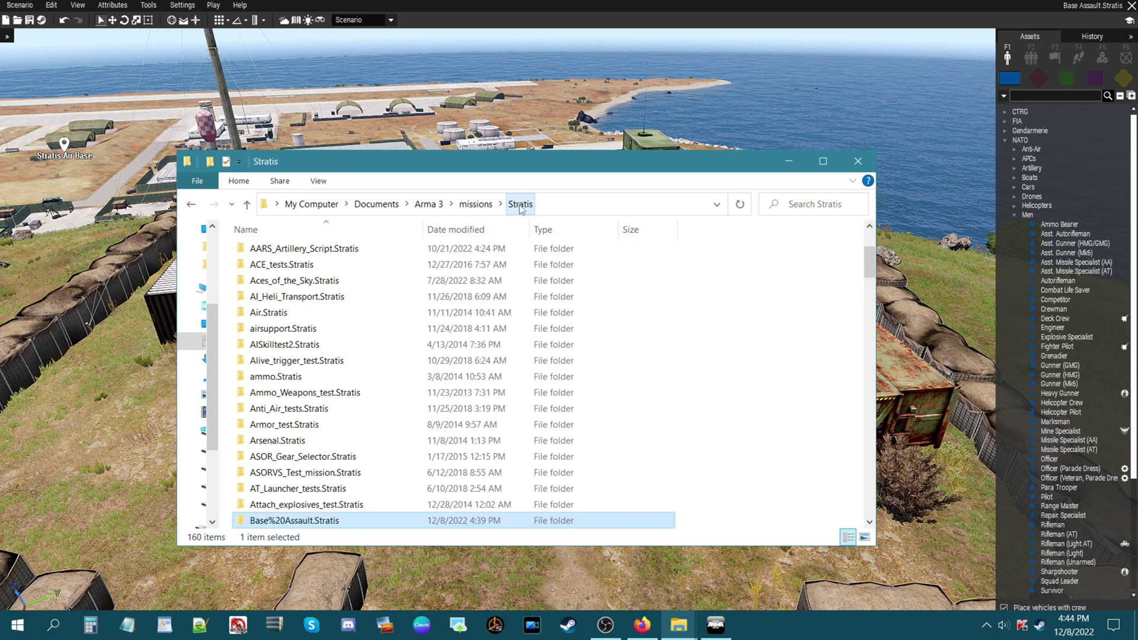
{"action": "scroll", "coordinate": [354, 330], "scroll_direction": "down", "scroll_amount": 3}
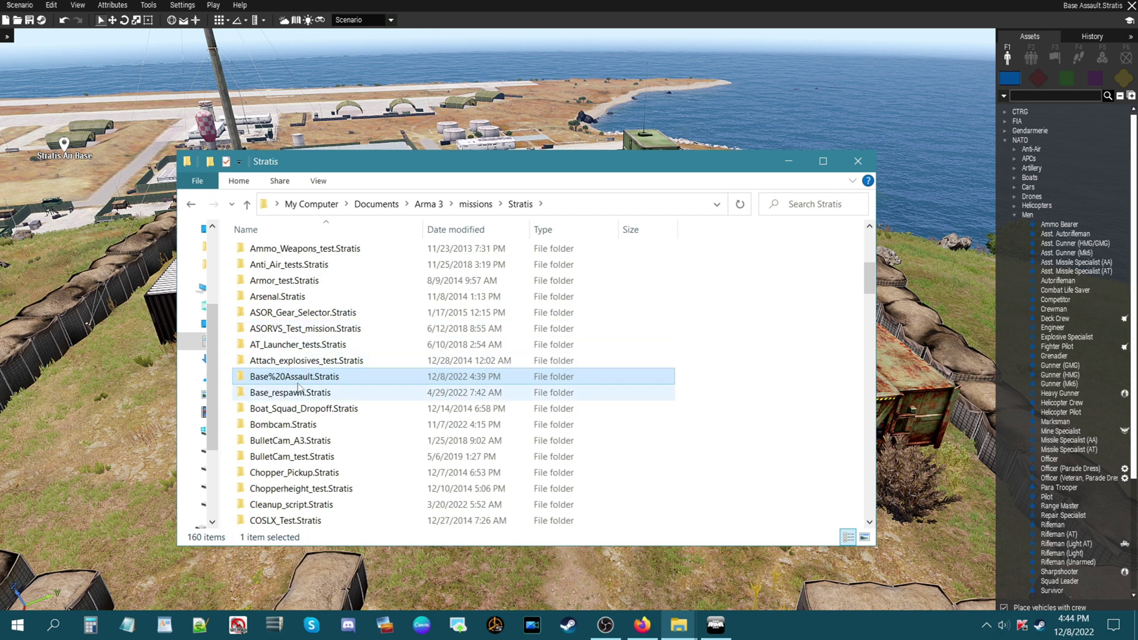
{"action": "key", "text": "F2"}
{"action": "key", "text": "Home"}
{"action": "key", "text": "Right"}
{"action": "key", "text": "Right"}
{"action": "key", "text": "Right"}
{"action": "key", "text": "Right"}
{"action": "key", "text": "Right"}
{"action": "key", "text": "Right"}
{"action": "key", "text": "Right"}
{"action": "key", "text": "BackSpace"}
{"action": "key", "text": "BackSpace"}
{"action": "key", "text": "BackSpace"}
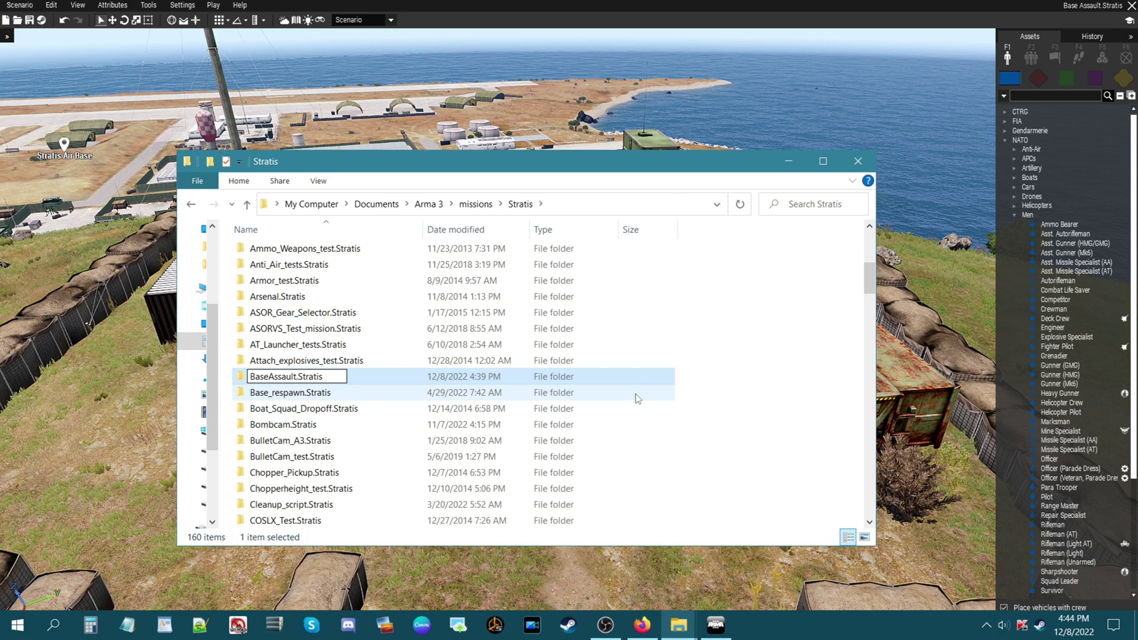
{"action": "type", "text": "_"}
{"action": "key", "text": "Return"}
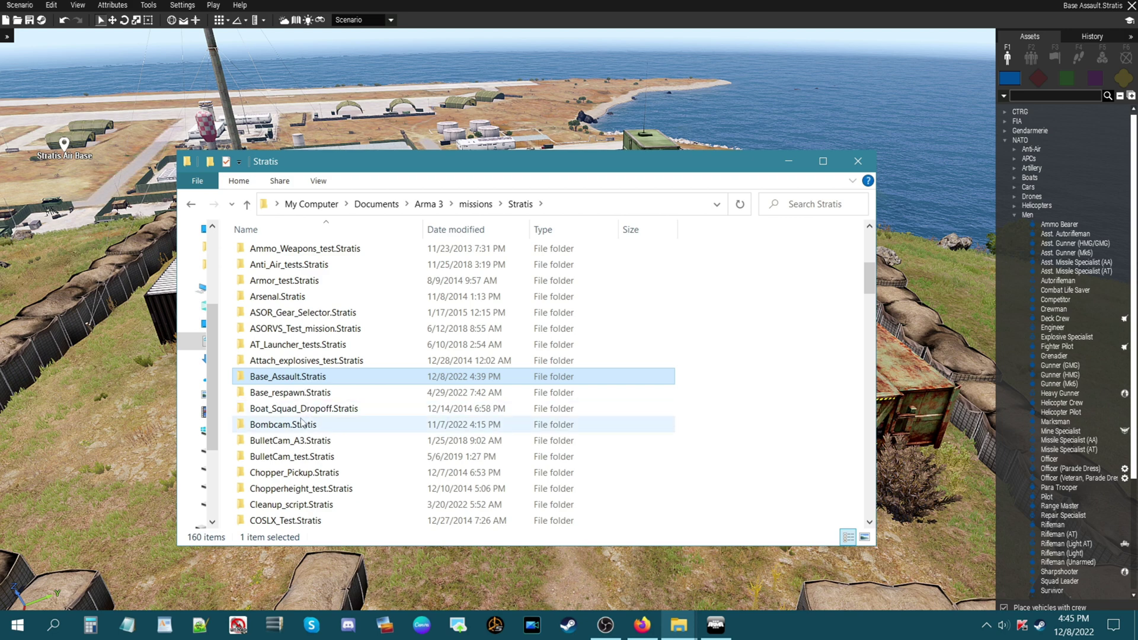
Try a hyphen instead of the underscore in the Base_Assault.Stratis folder name and restore the underscore
{"action": "scroll", "coordinate": [302, 423], "scroll_direction": "down", "scroll_amount": 1}
{"action": "scroll", "coordinate": [302, 422], "scroll_direction": "up", "scroll_amount": 1}
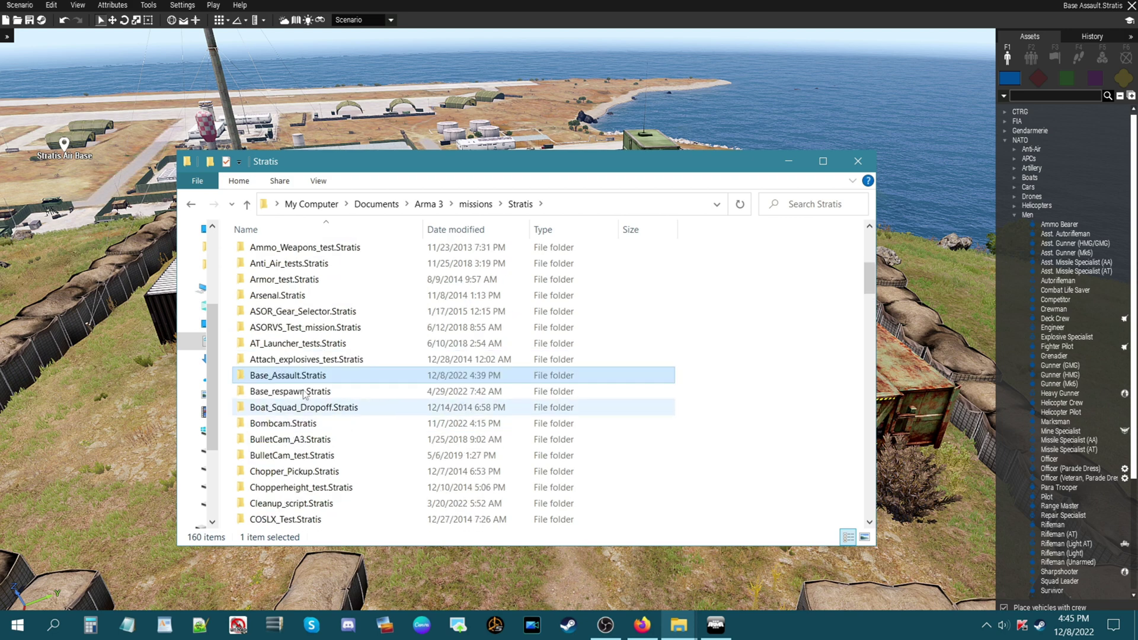
{"action": "left_click", "coordinate": [271, 380]}
{"action": "left_click", "coordinate": [271, 377]}
{"action": "key", "text": "BackSpace"}
{"action": "type", "text": "-"}
{"action": "key", "text": "BackSpace"}
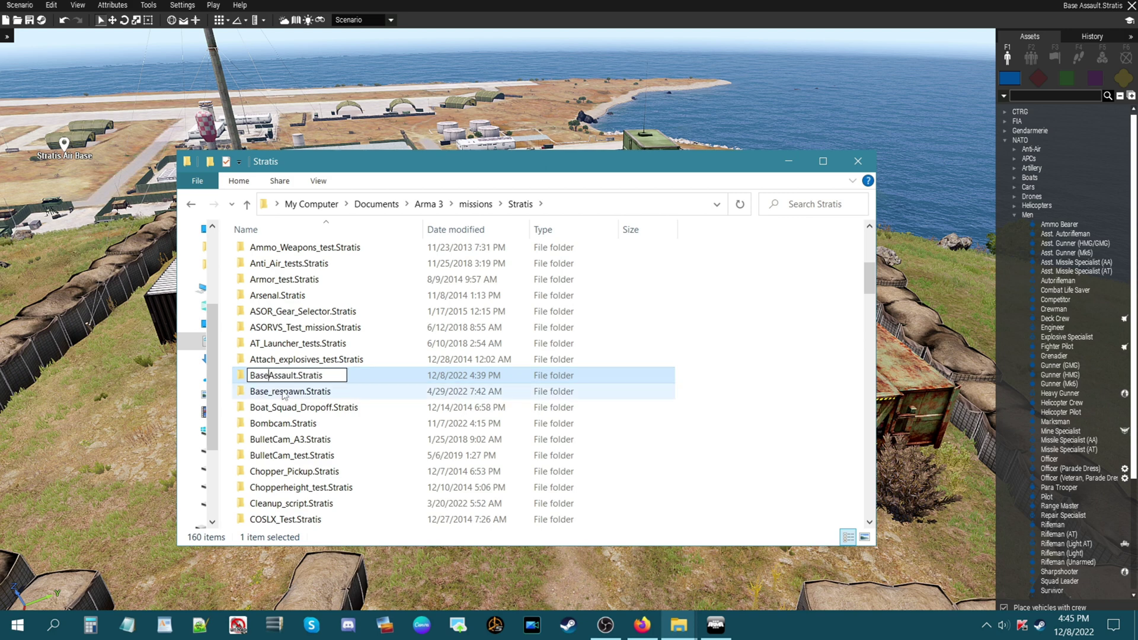
{"action": "type", "text": "_"}
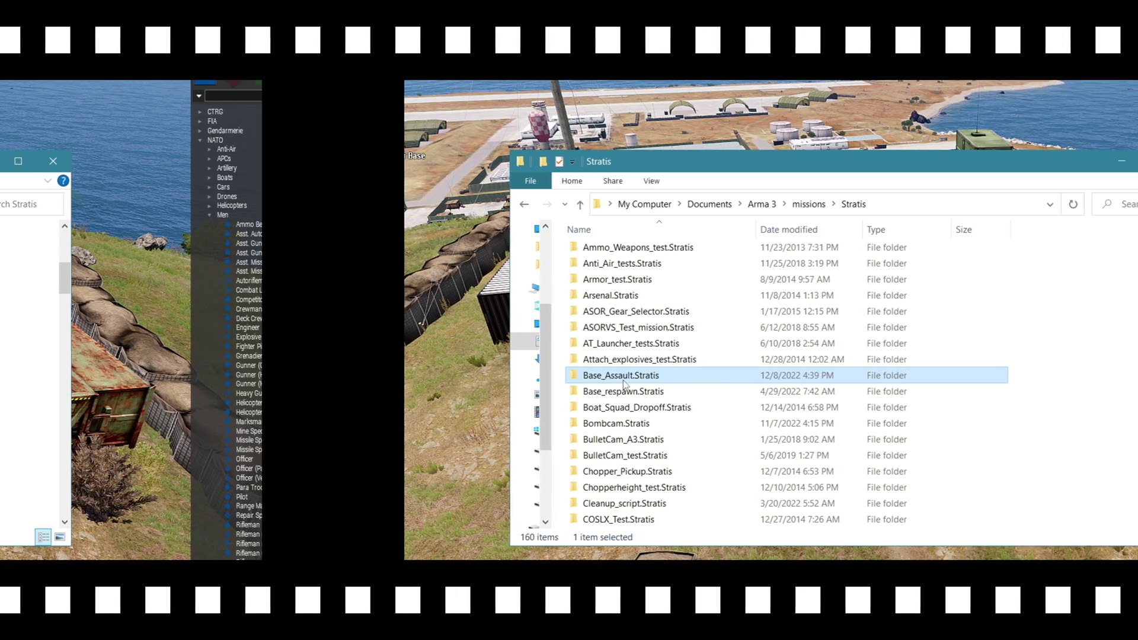
Delete the Base_Assault.Stratis folder and create a new scenario on the Stratis terrain in the Arma 3 editor
{"action": "key", "text": "Delete"}
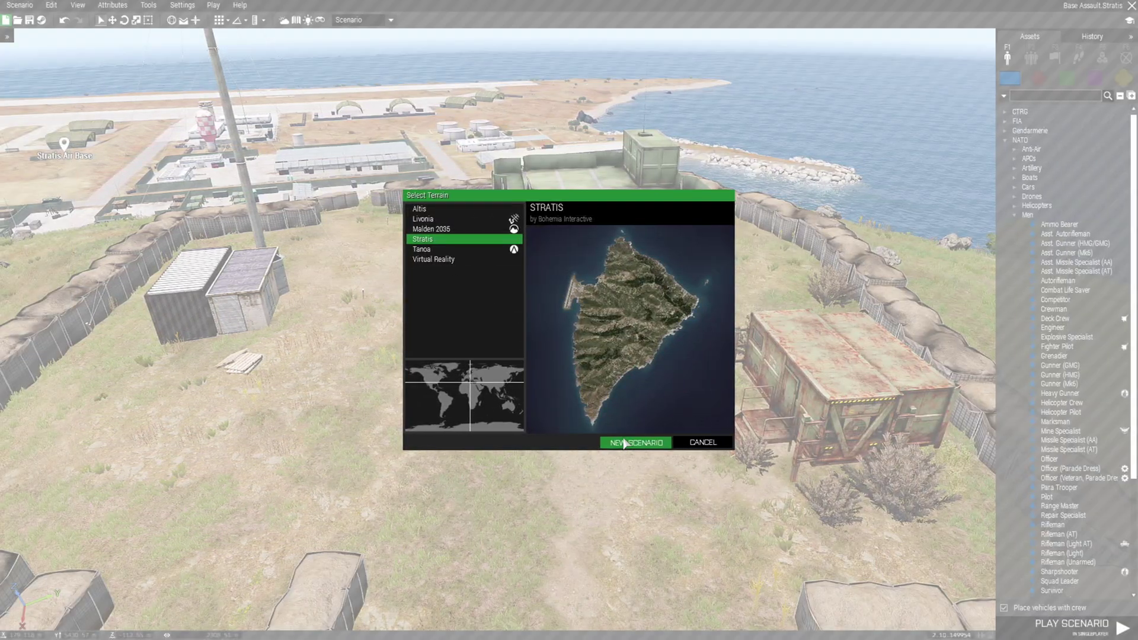
{"action": "left_click", "coordinate": [624, 444]}
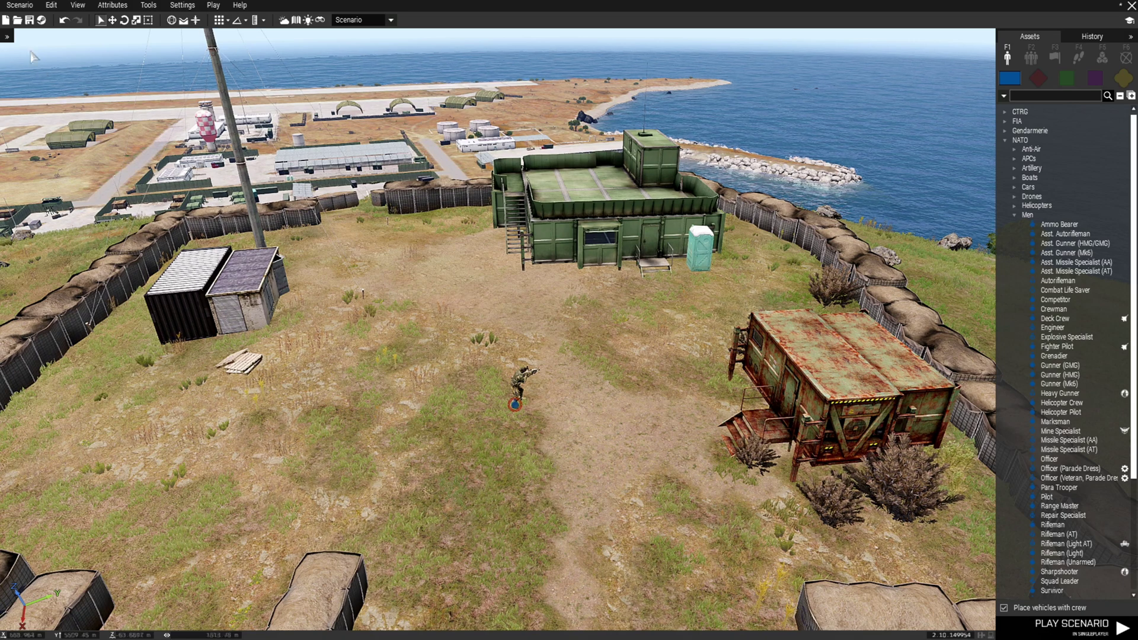
Save the new scenario with the placed soldier as "Base_Assault" in the Stratis missions folder
{"action": "left_click", "coordinate": [29, 21]}
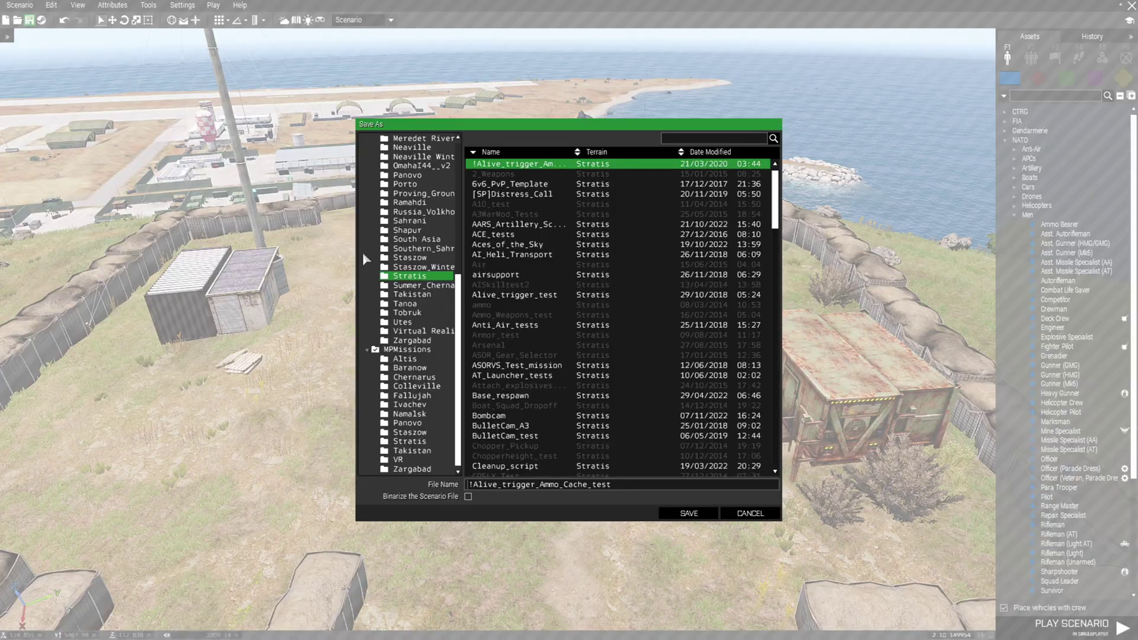
{"action": "double_click", "coordinate": [624, 485]}
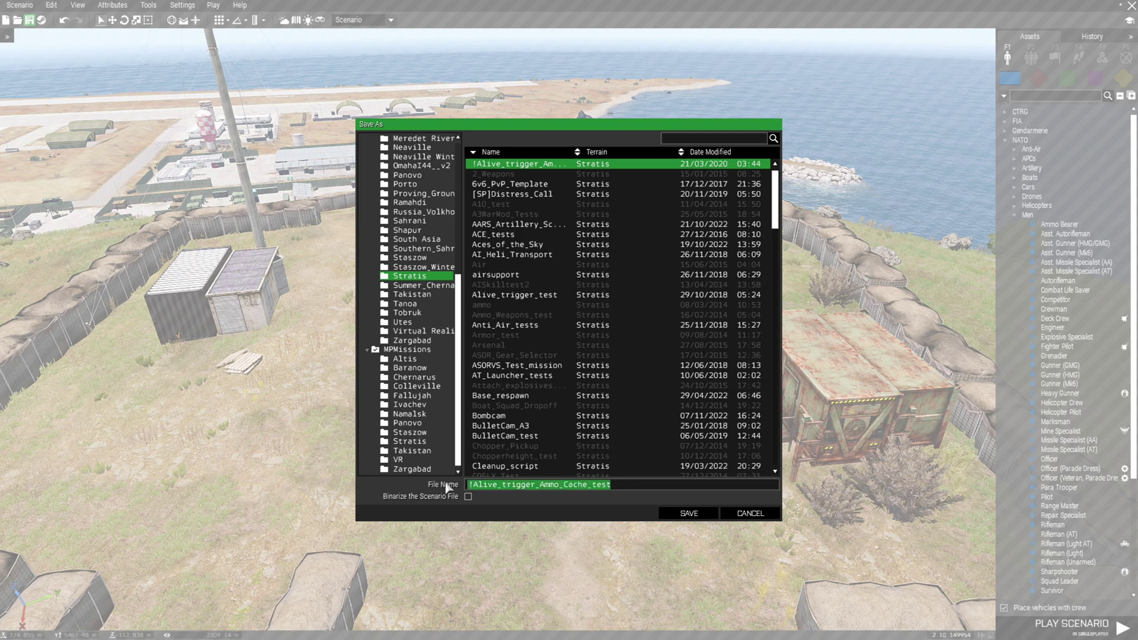
{"action": "key", "text": "BackSpace"}
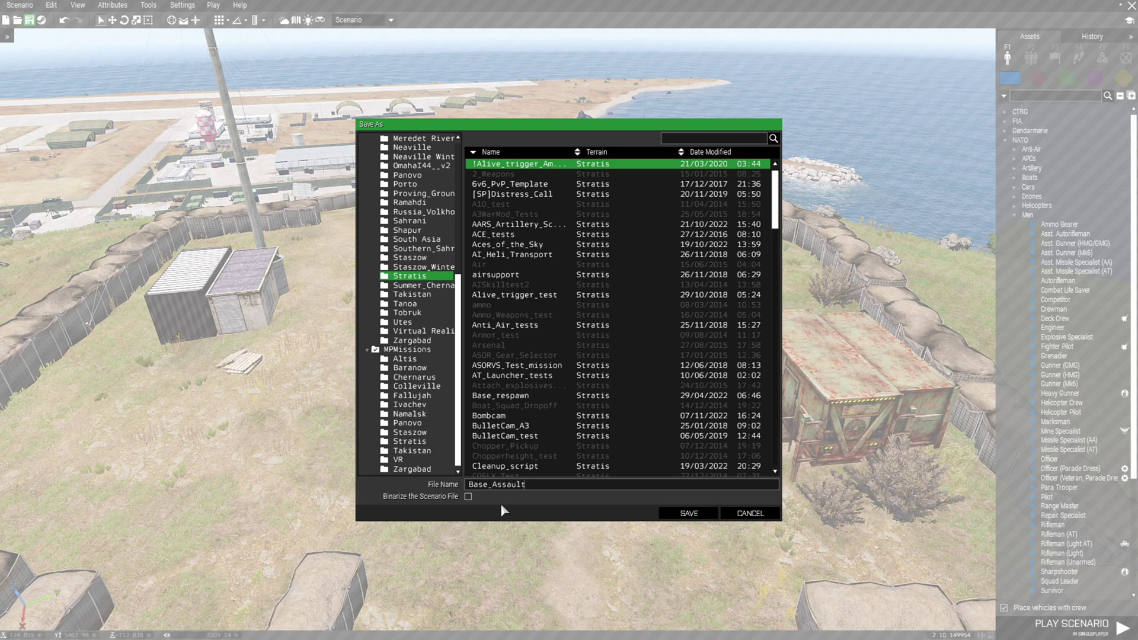
{"action": "type", "text": "Base_Assault"}
{"action": "left_click", "coordinate": [673, 515]}
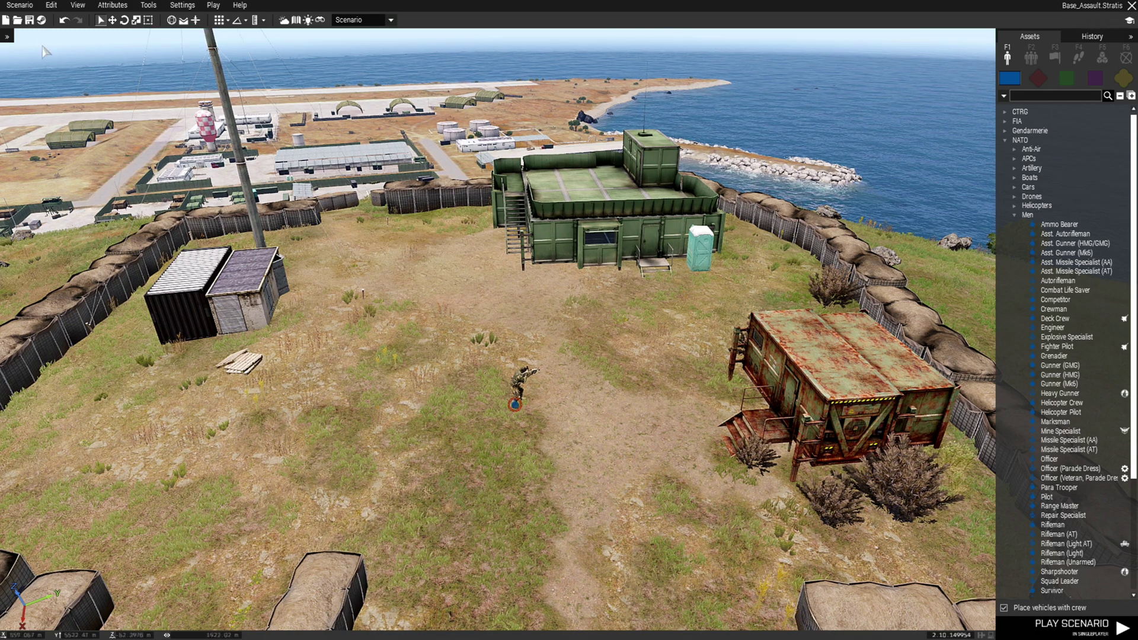
Open the Base_Assault.Stratis scenario folder from the editor to check its contents
{"action": "left_click", "coordinate": [20, 4]}
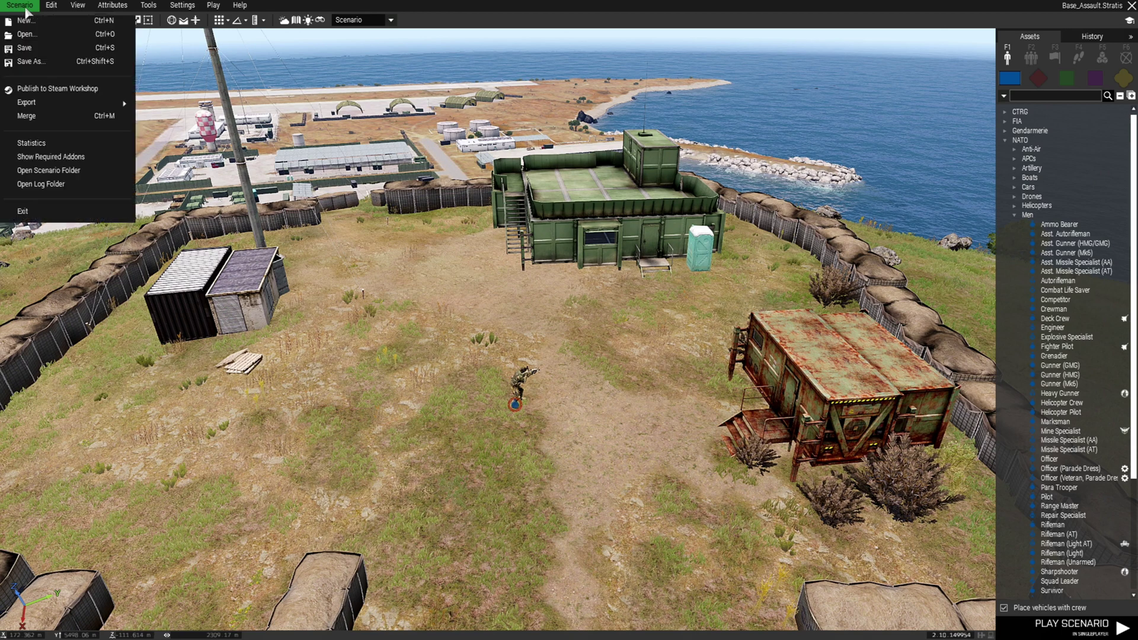
{"action": "left_click", "coordinate": [93, 174]}
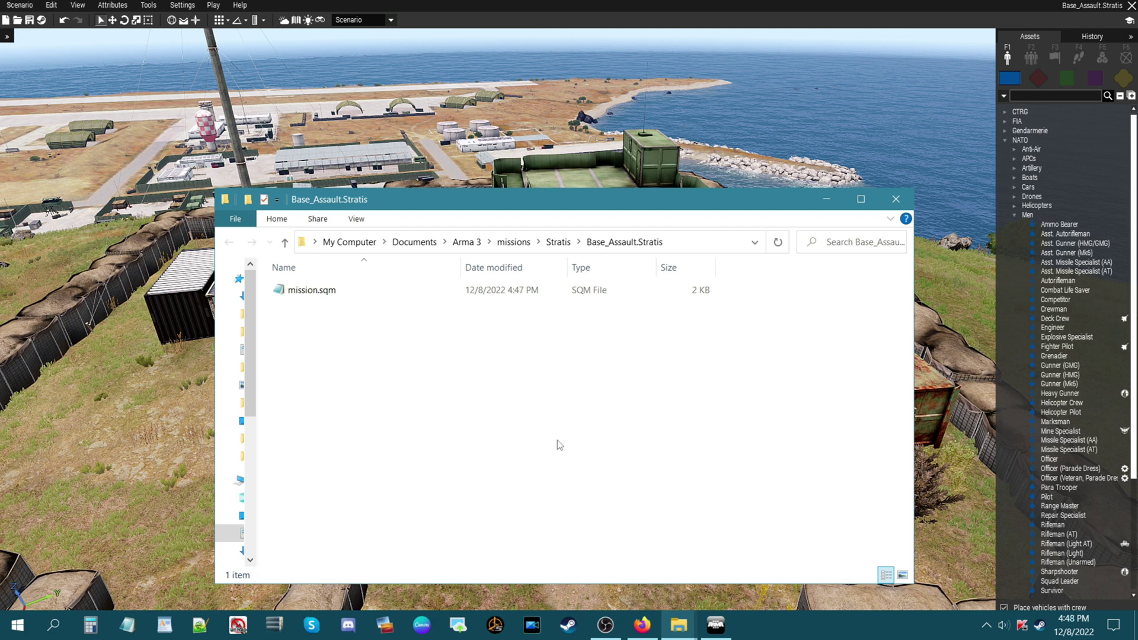
Switch to Firefox and open the "Mission name standard" topic in the ARMA 3 - USER MISSIONS forum
{"action": "left_click", "coordinate": [645, 631]}
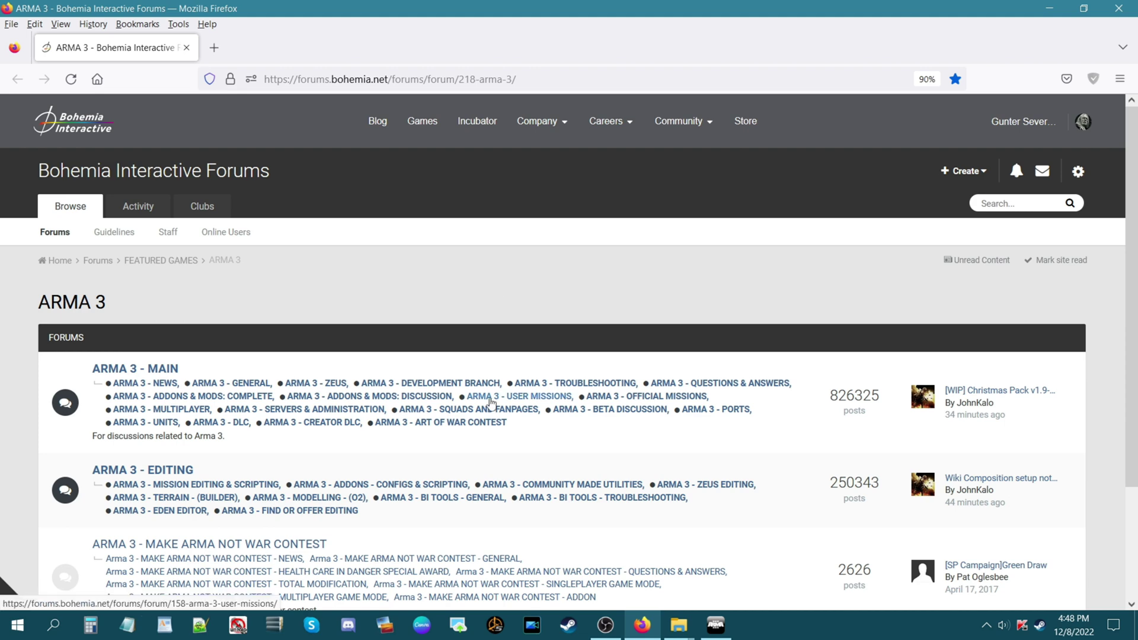
{"action": "left_click", "coordinate": [511, 397]}
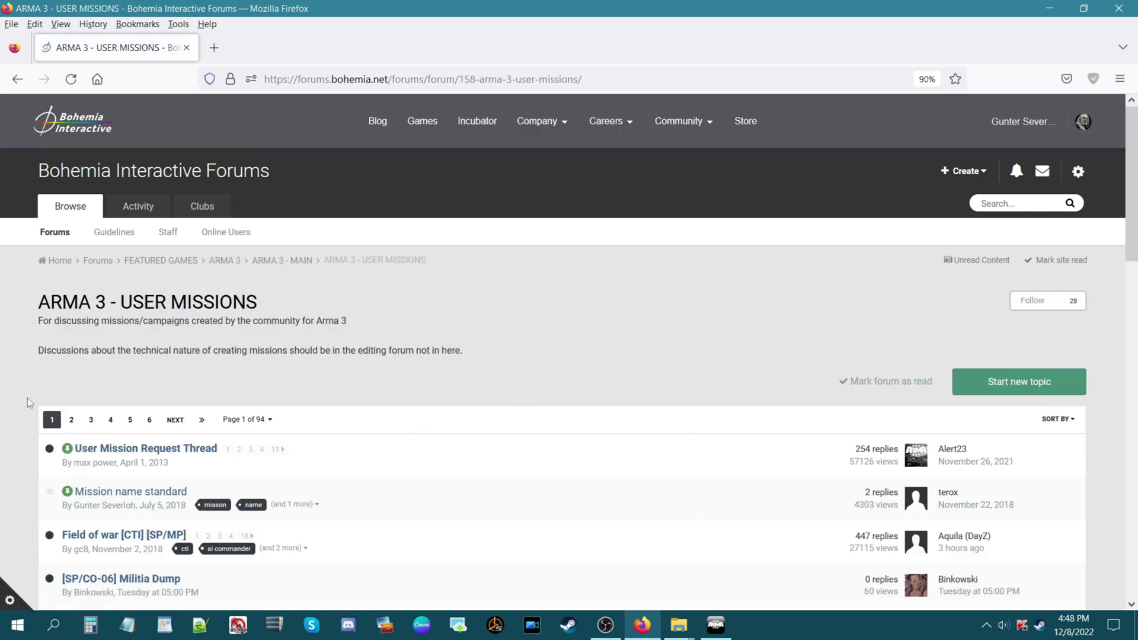
{"action": "scroll", "coordinate": [27, 398], "scroll_direction": "down", "scroll_amount": 3}
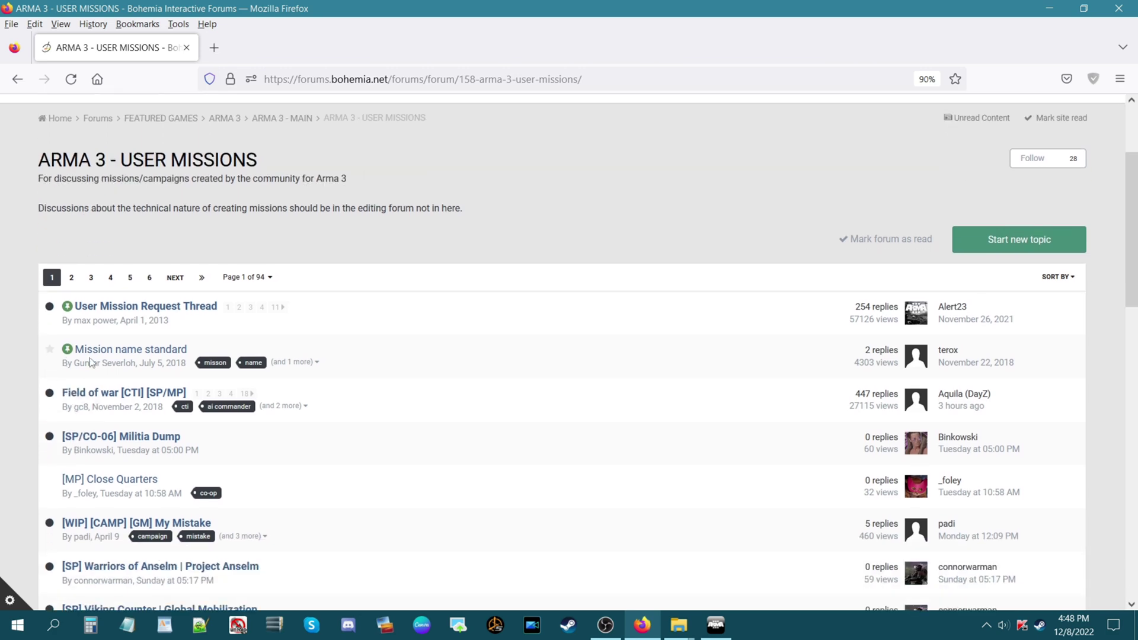
{"action": "left_click", "coordinate": [125, 351]}
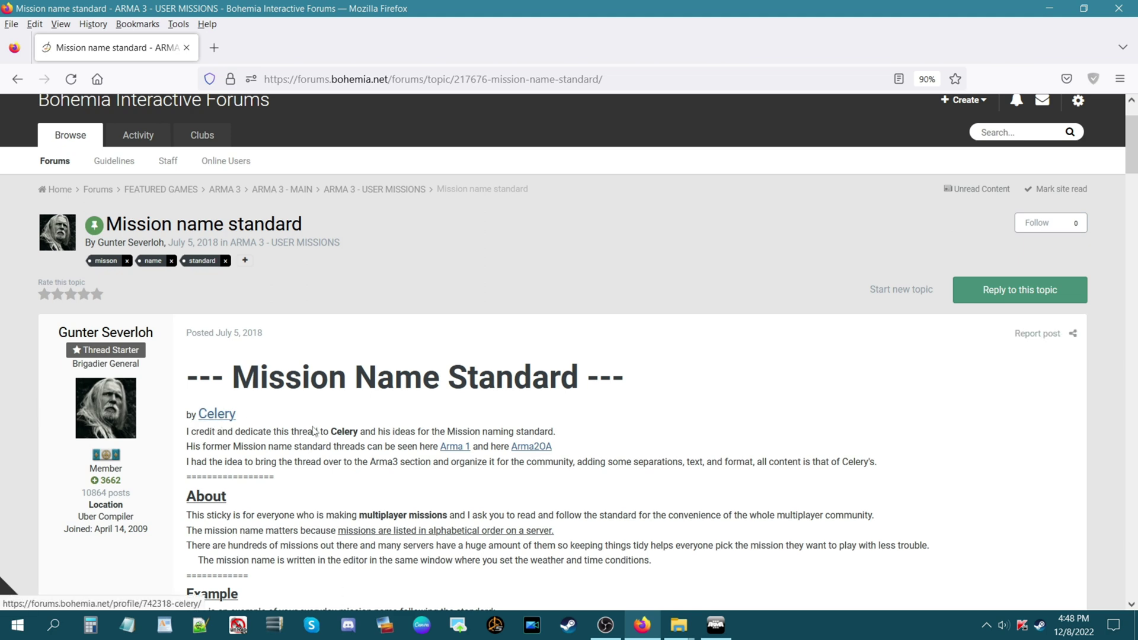
Read the About and Example sections of the mission name standard, including the simple and the more complicated name formats
{"action": "scroll", "coordinate": [383, 365], "scroll_direction": "down", "scroll_amount": 2}
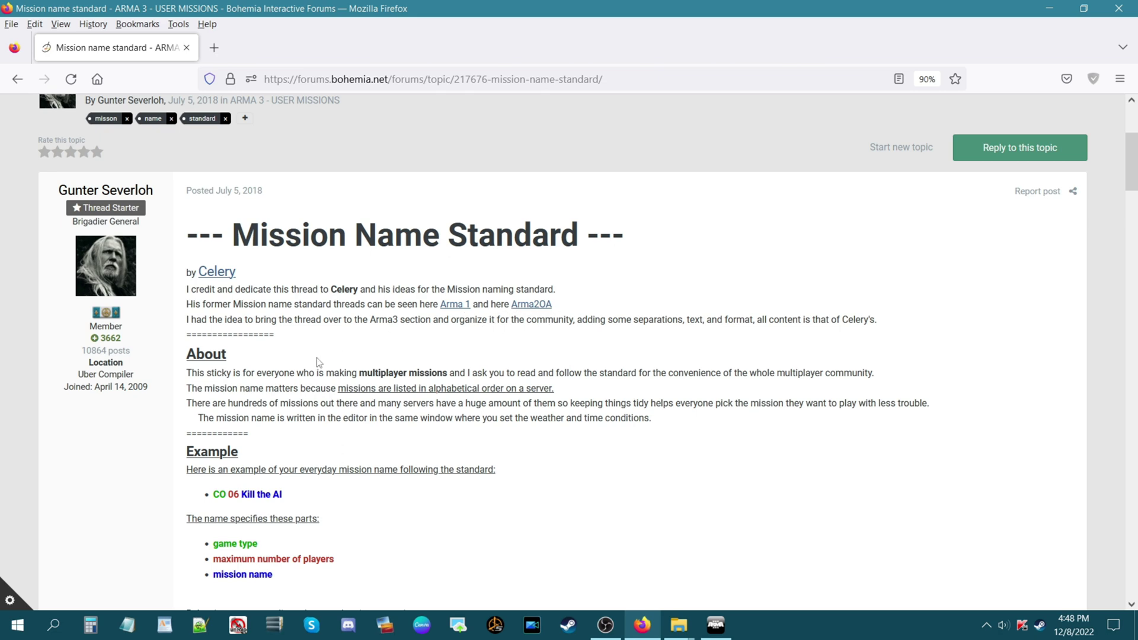
{"action": "scroll", "coordinate": [316, 357], "scroll_direction": "up", "scroll_amount": 2}
{"action": "scroll", "coordinate": [333, 323], "scroll_direction": "down", "scroll_amount": 4}
{"action": "mouse_move", "coordinate": [1135, 202]}
{"action": "left_mouse_down"}
{"action": "mouse_move", "coordinate": [1134, 546]}
{"action": "mouse_move", "coordinate": [1135, 190]}
{"action": "left_mouse_up"}
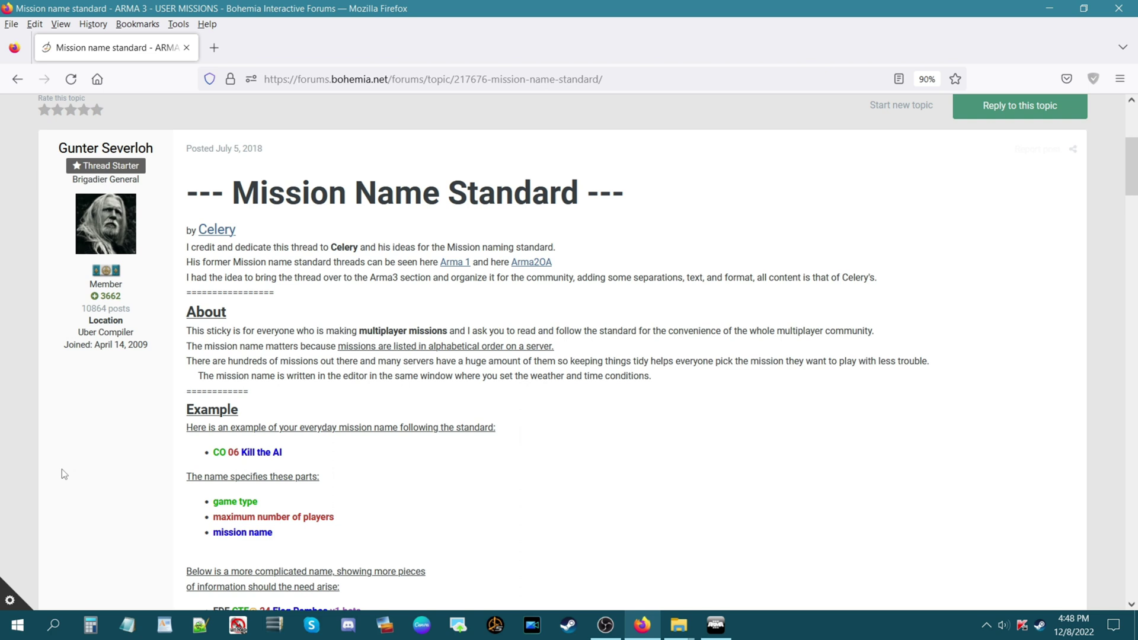
{"action": "scroll", "coordinate": [62, 468], "scroll_direction": "down", "scroll_amount": 2}
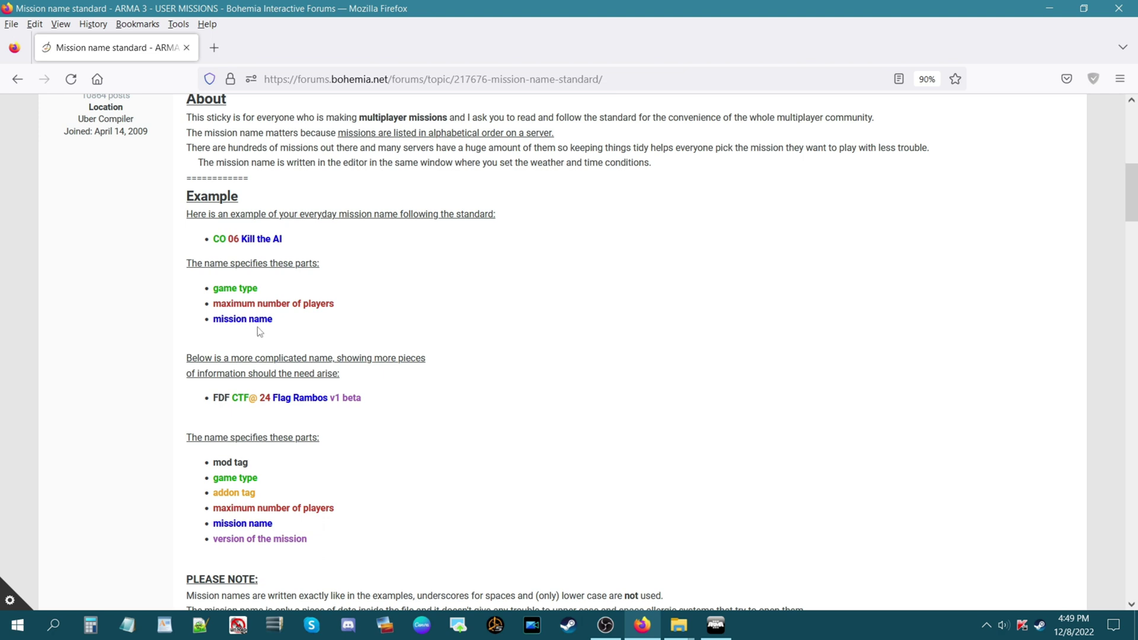
{"action": "scroll", "coordinate": [141, 344], "scroll_direction": "down", "scroll_amount": 2}
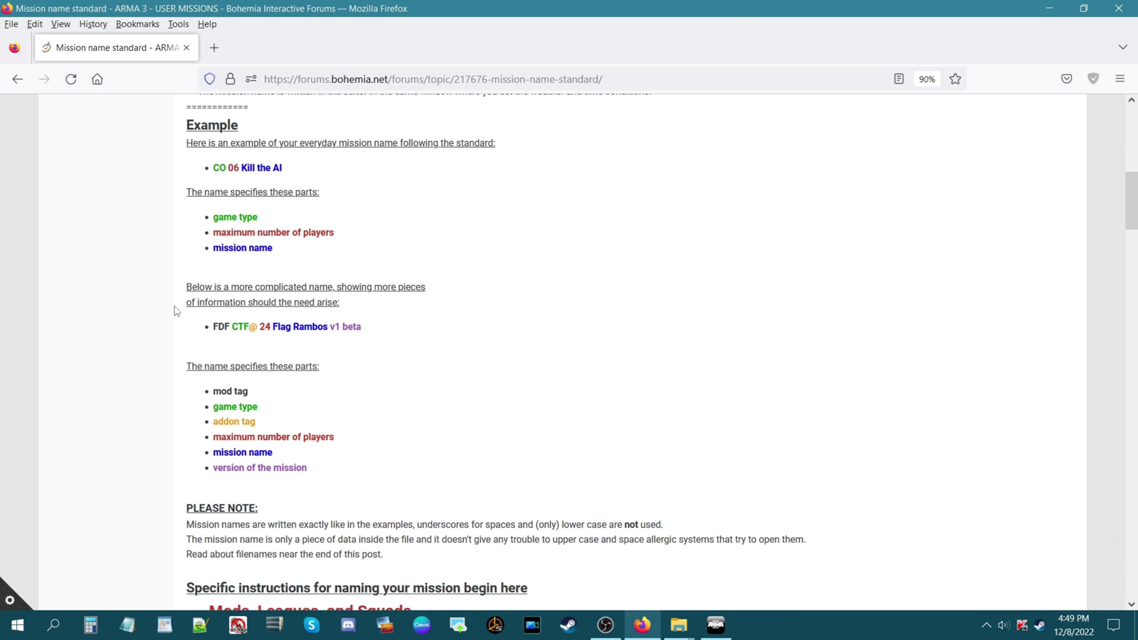
{"action": "scroll", "coordinate": [175, 306], "scroll_direction": "down", "scroll_amount": 2}
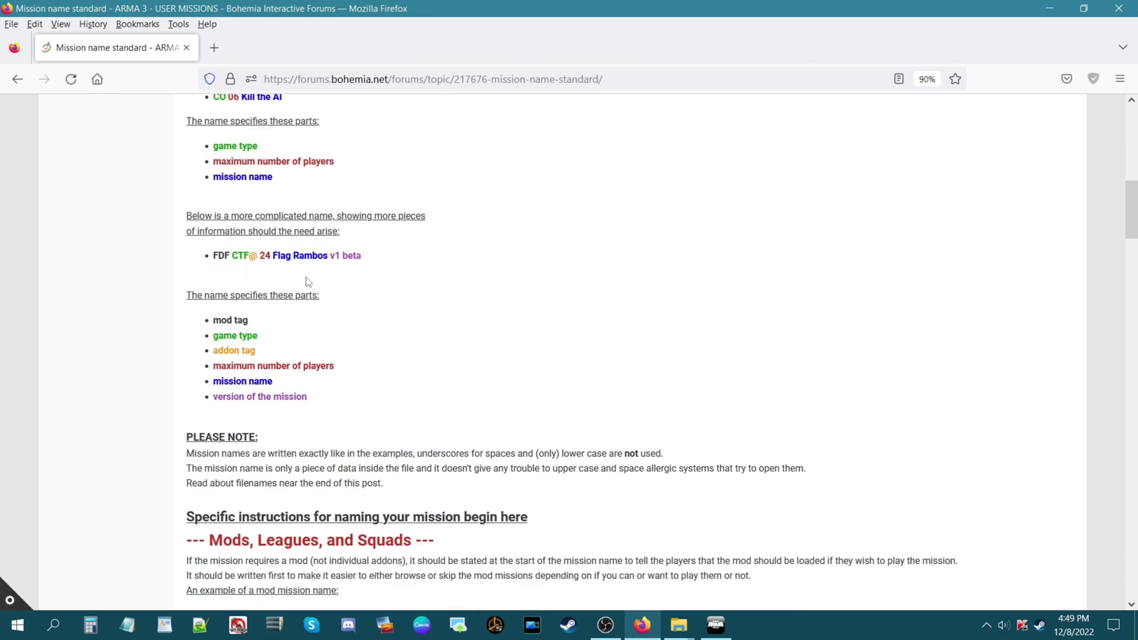
{"action": "scroll", "coordinate": [148, 291], "scroll_direction": "down", "scroll_amount": 2}
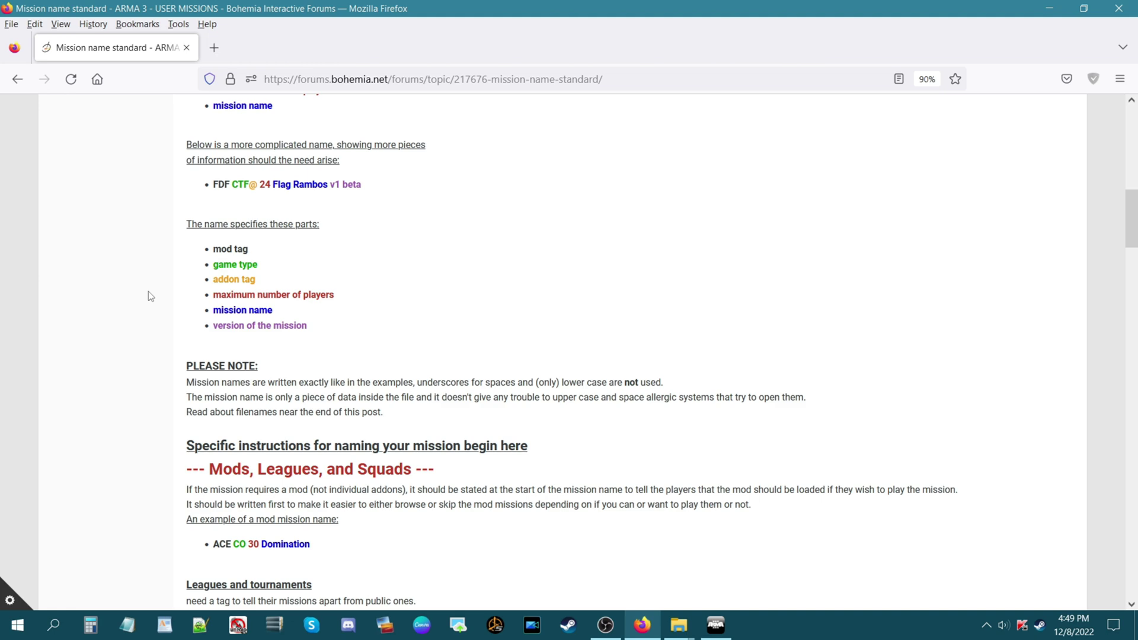
Read the naming rules for mods, leagues, squads and the addon (@) tag, dismissing the forum notification
{"action": "scroll", "coordinate": [149, 292], "scroll_direction": "down", "scroll_amount": 3}
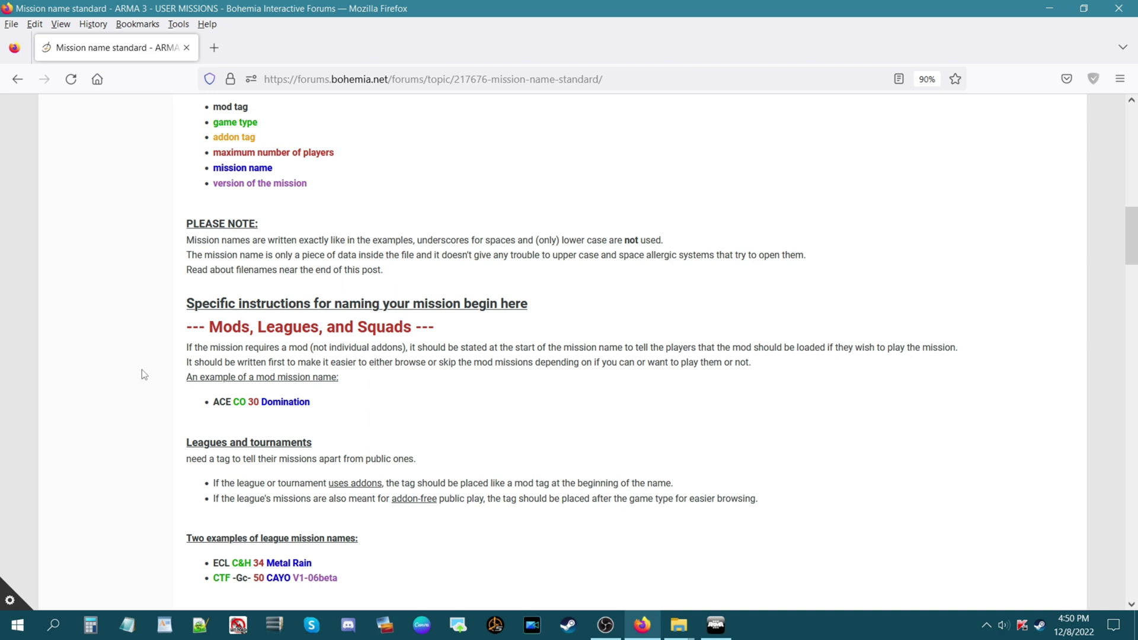
{"action": "scroll", "coordinate": [141, 369], "scroll_direction": "down", "scroll_amount": 2}
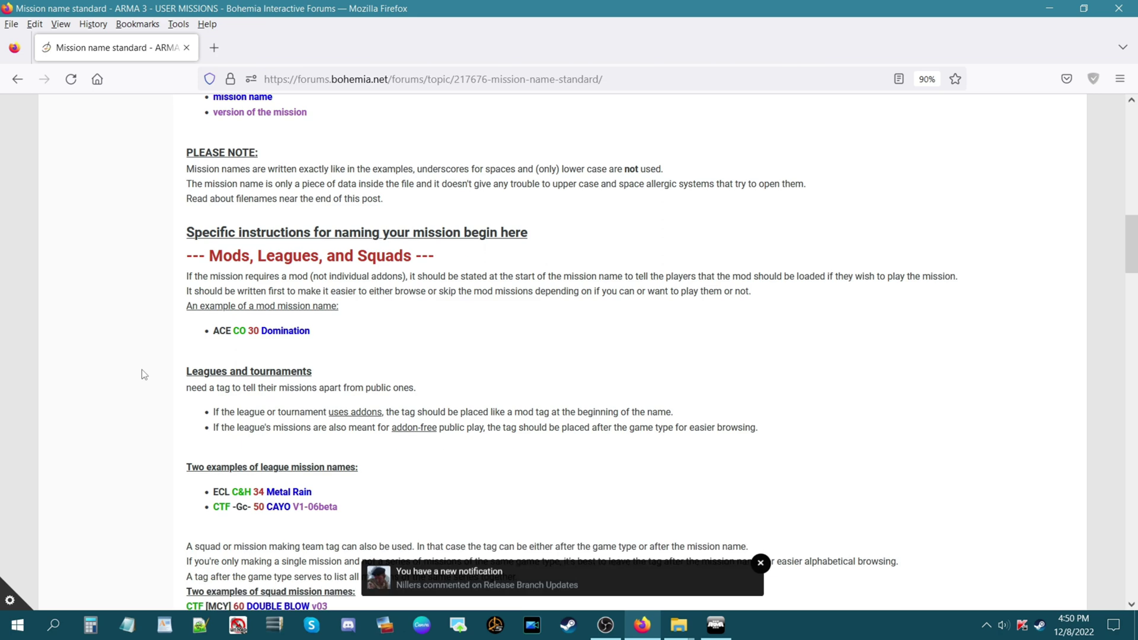
{"action": "left_click", "coordinate": [761, 563]}
{"action": "scroll", "coordinate": [148, 374], "scroll_direction": "down", "scroll_amount": 4}
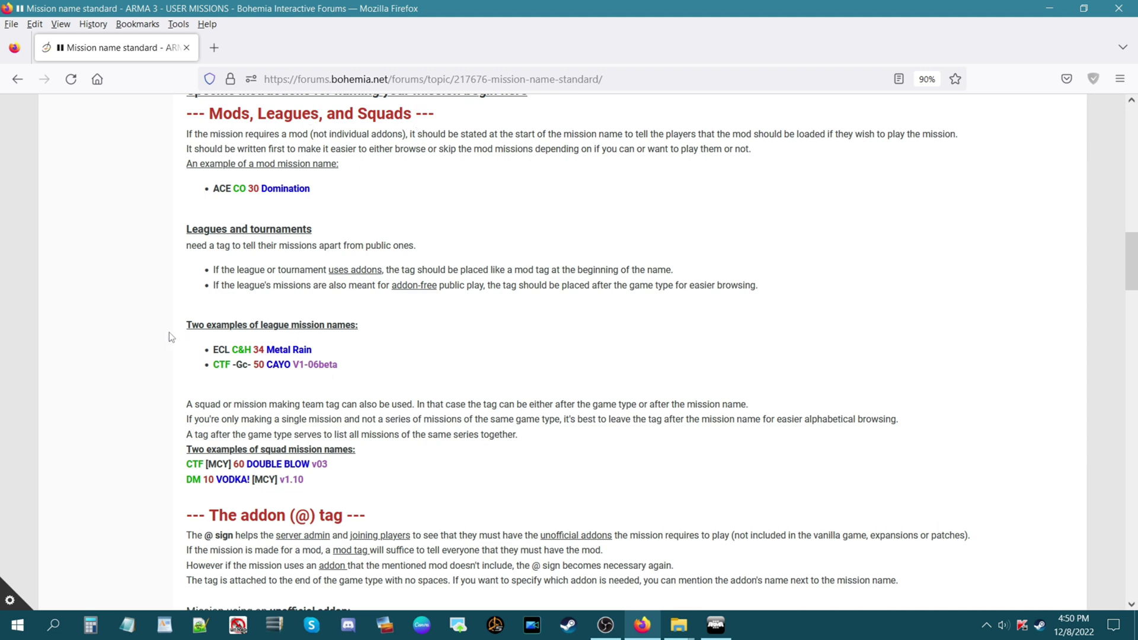
{"action": "scroll", "coordinate": [167, 333], "scroll_direction": "down", "scroll_amount": 3}
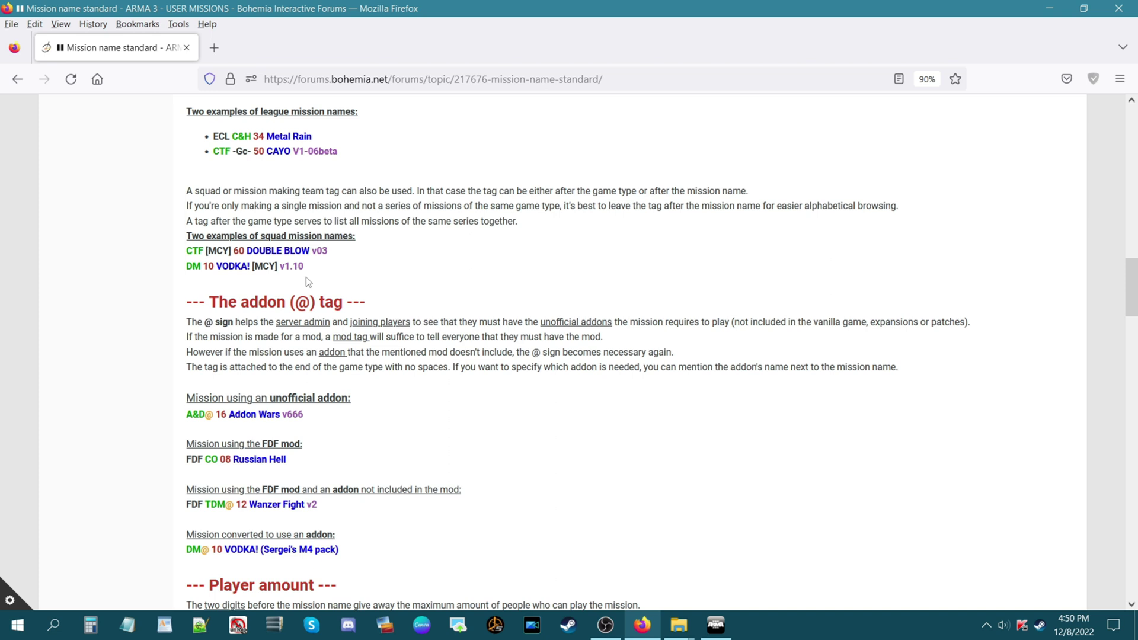
{"action": "scroll", "coordinate": [113, 313], "scroll_direction": "down", "scroll_amount": 2}
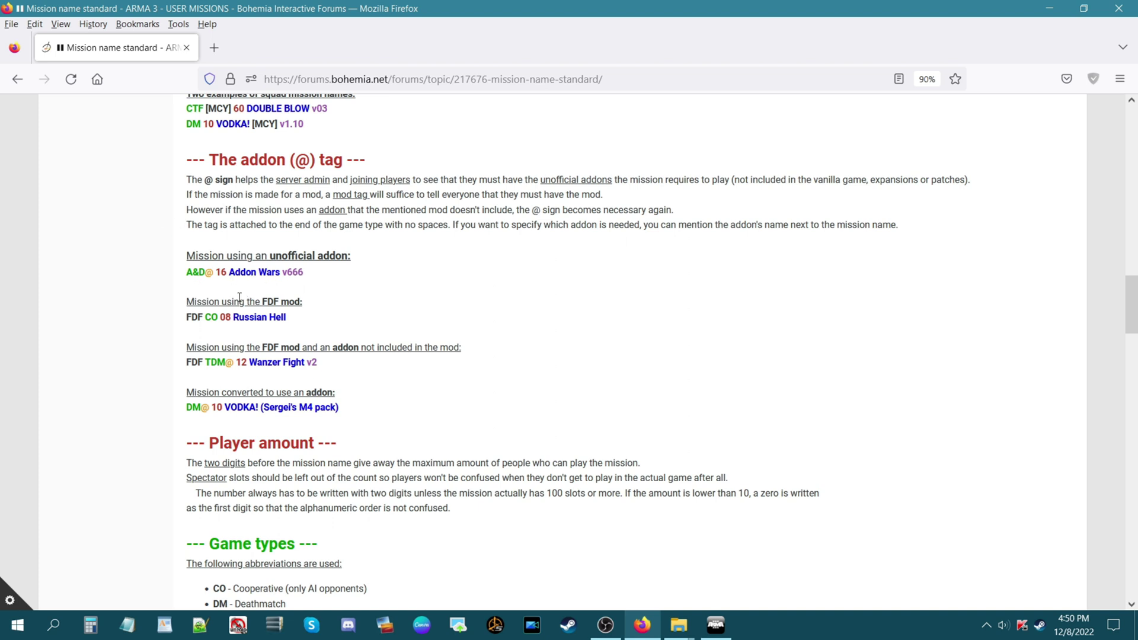
Read the Player amount section and the list of game type abbreviations in the mission name standard
{"action": "scroll", "coordinate": [159, 314], "scroll_direction": "down", "scroll_amount": 5}
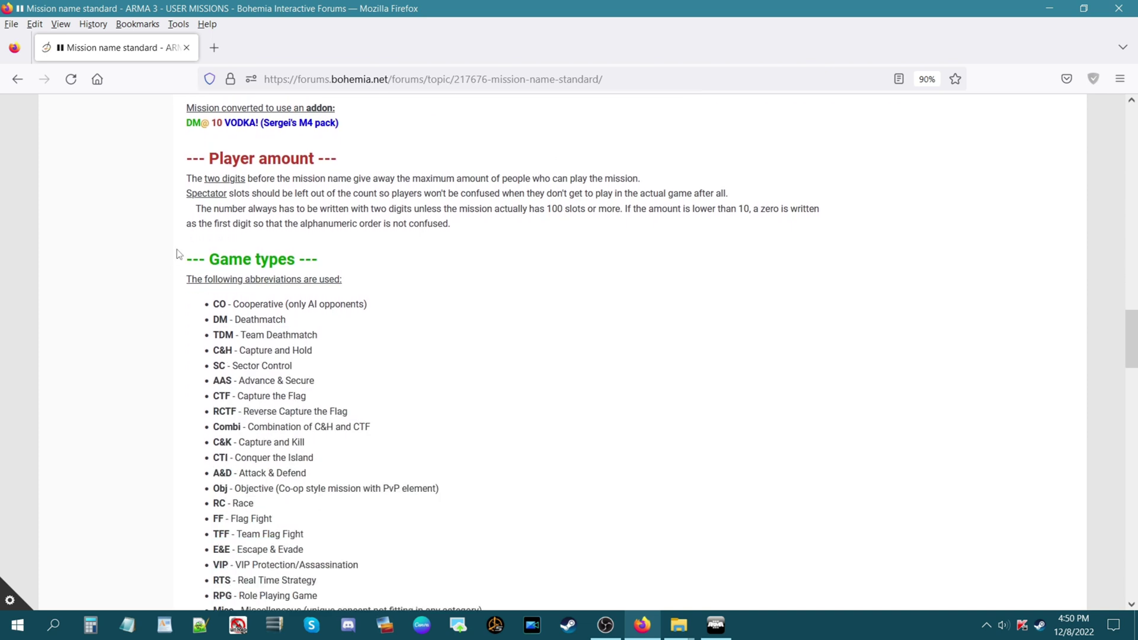
{"action": "scroll", "coordinate": [118, 258], "scroll_direction": "down", "scroll_amount": 1}
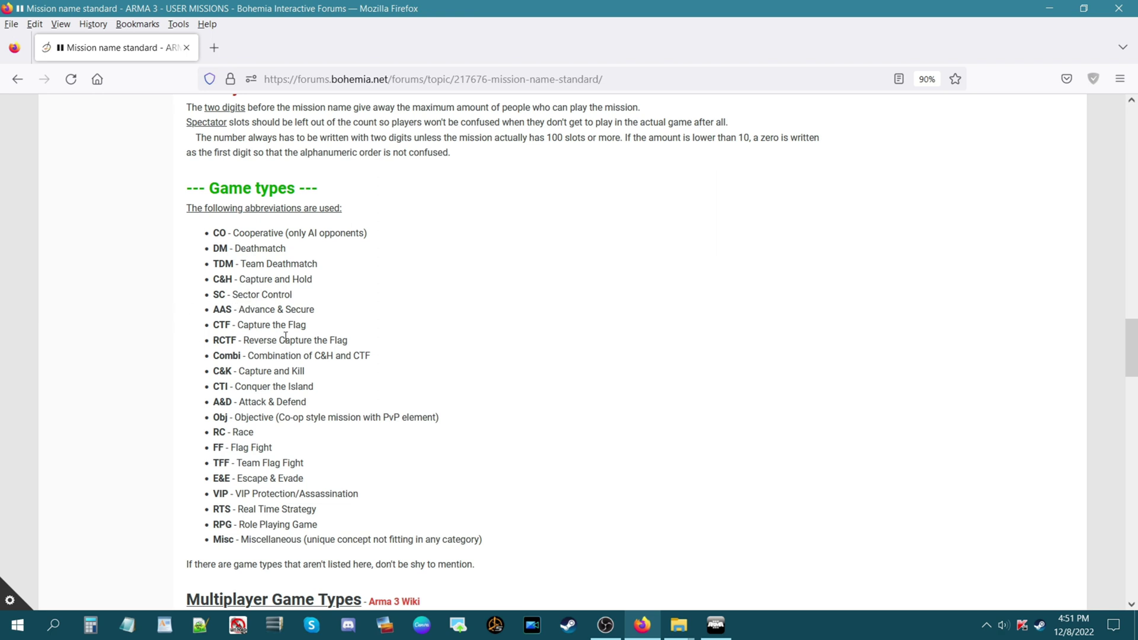
{"action": "scroll", "coordinate": [215, 343], "scroll_direction": "down", "scroll_amount": 1}
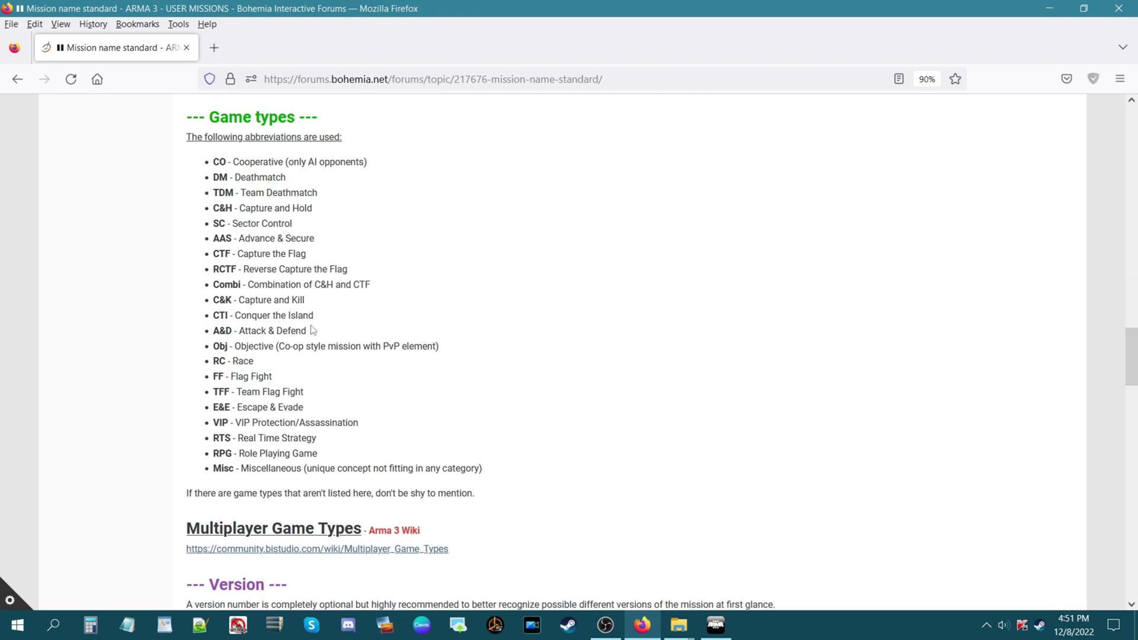
{"action": "scroll", "coordinate": [175, 346], "scroll_direction": "down", "scroll_amount": 3}
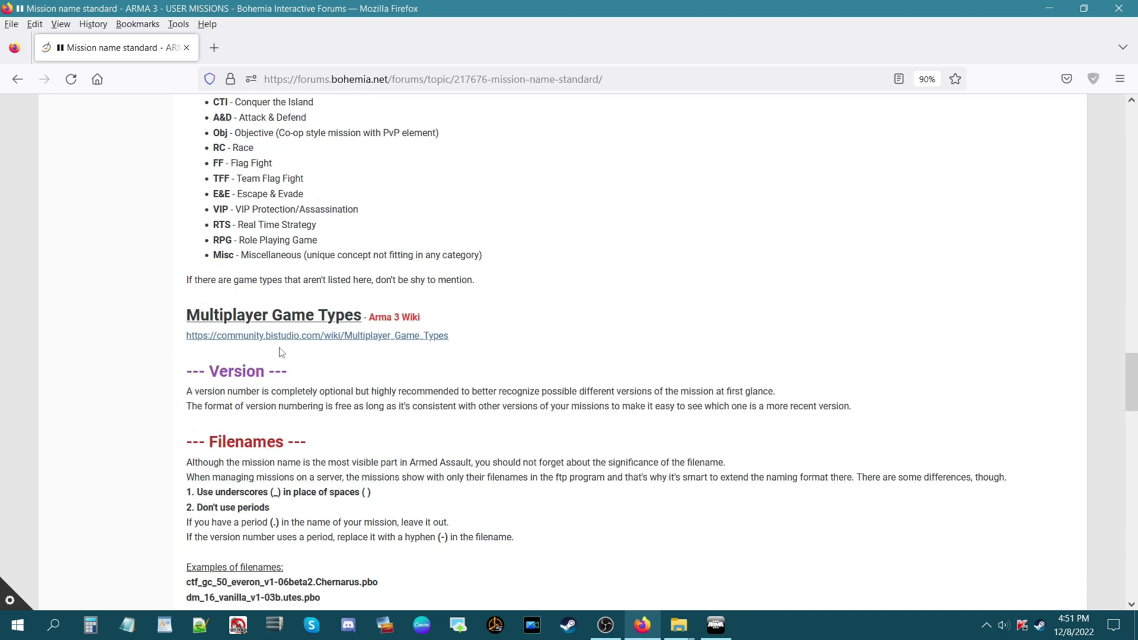
Open the linked Multiplayer Game Types wiki page and examine its table of available types with their classes and shortcuts
{"action": "left_click", "coordinate": [346, 336]}
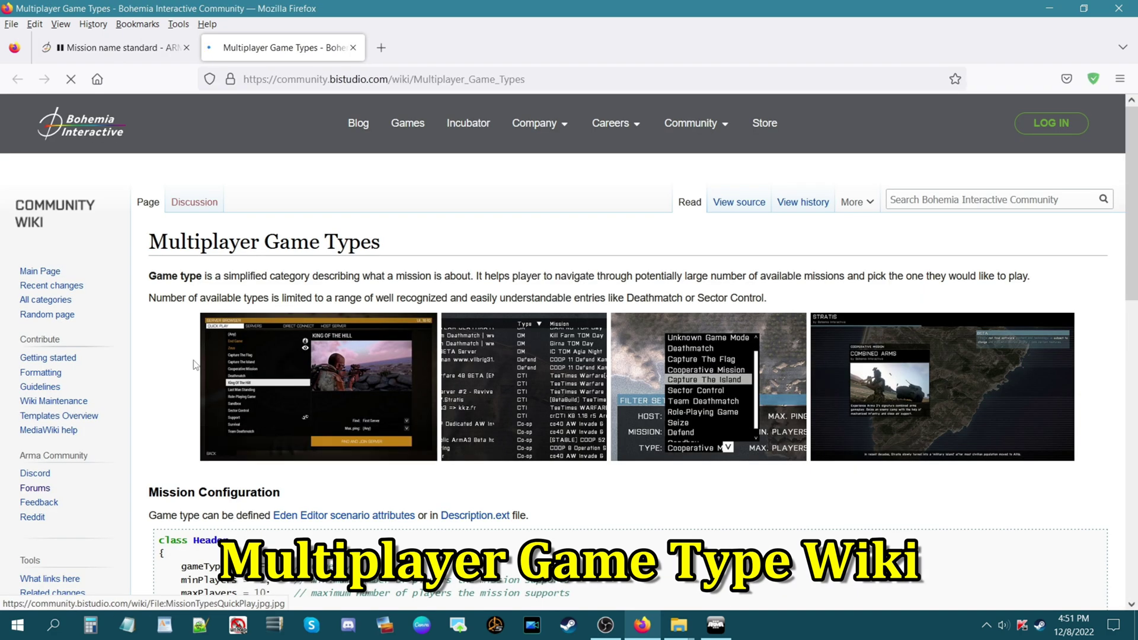
{"action": "scroll", "coordinate": [178, 364], "scroll_direction": "down", "scroll_amount": 5}
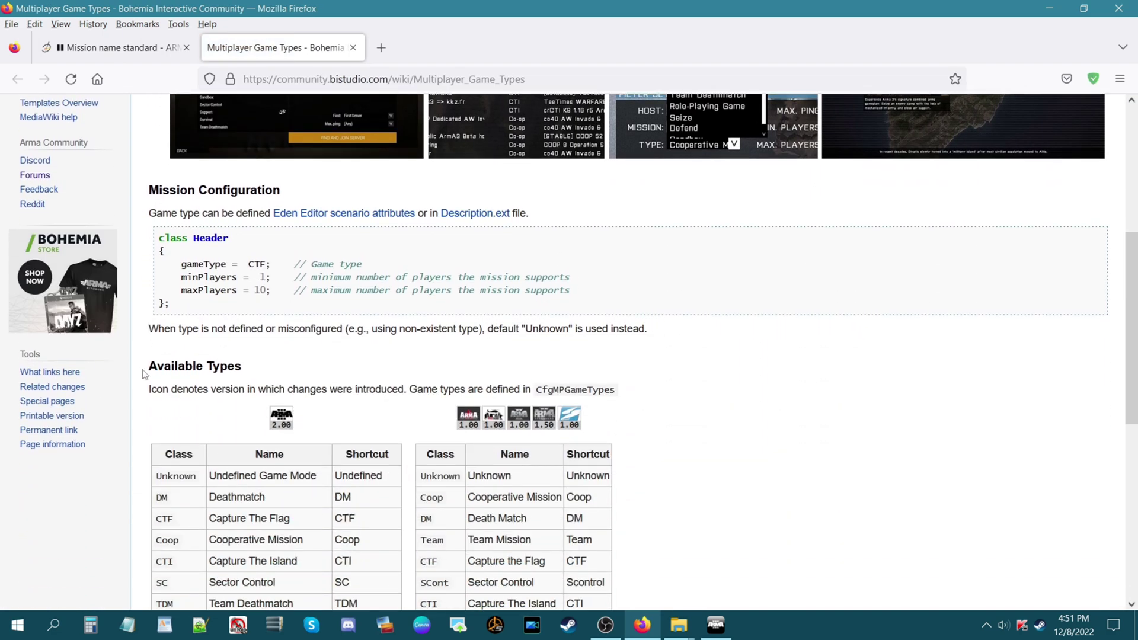
{"action": "scroll", "coordinate": [142, 370], "scroll_direction": "down", "scroll_amount": 5}
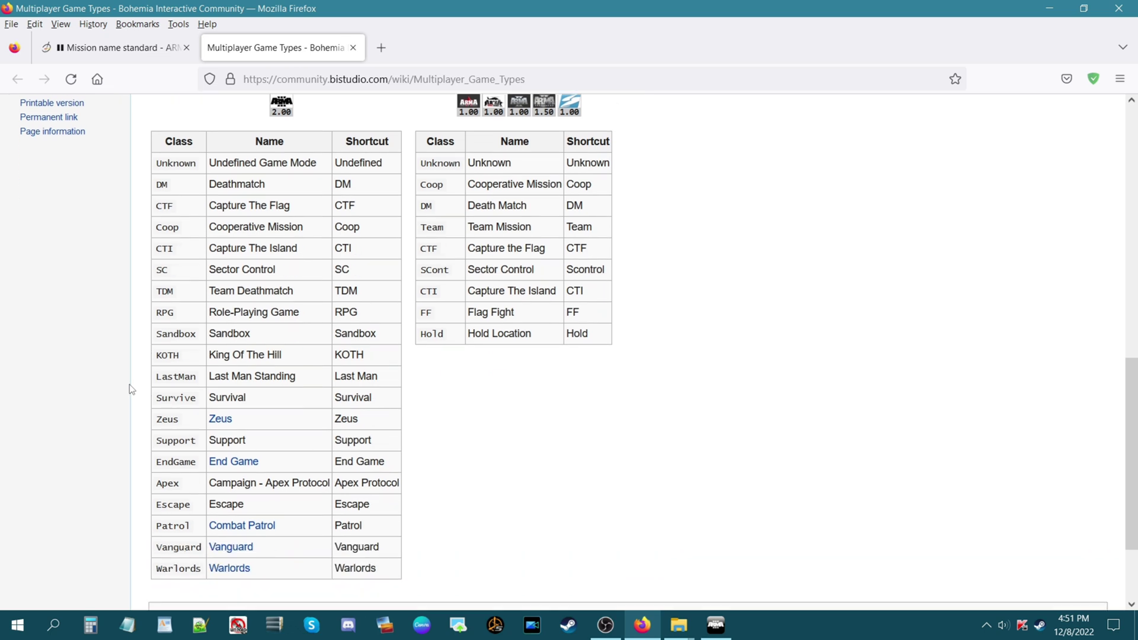
{"action": "scroll", "coordinate": [137, 373], "scroll_direction": "up", "scroll_amount": 1}
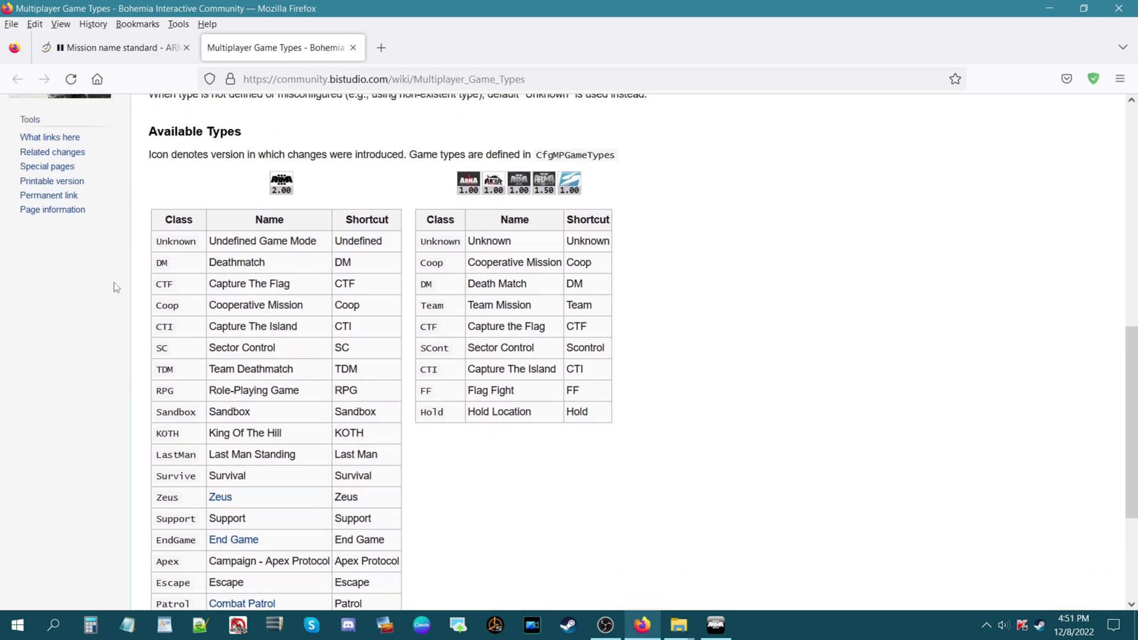
{"action": "scroll", "coordinate": [113, 291], "scroll_direction": "down", "scroll_amount": 1}
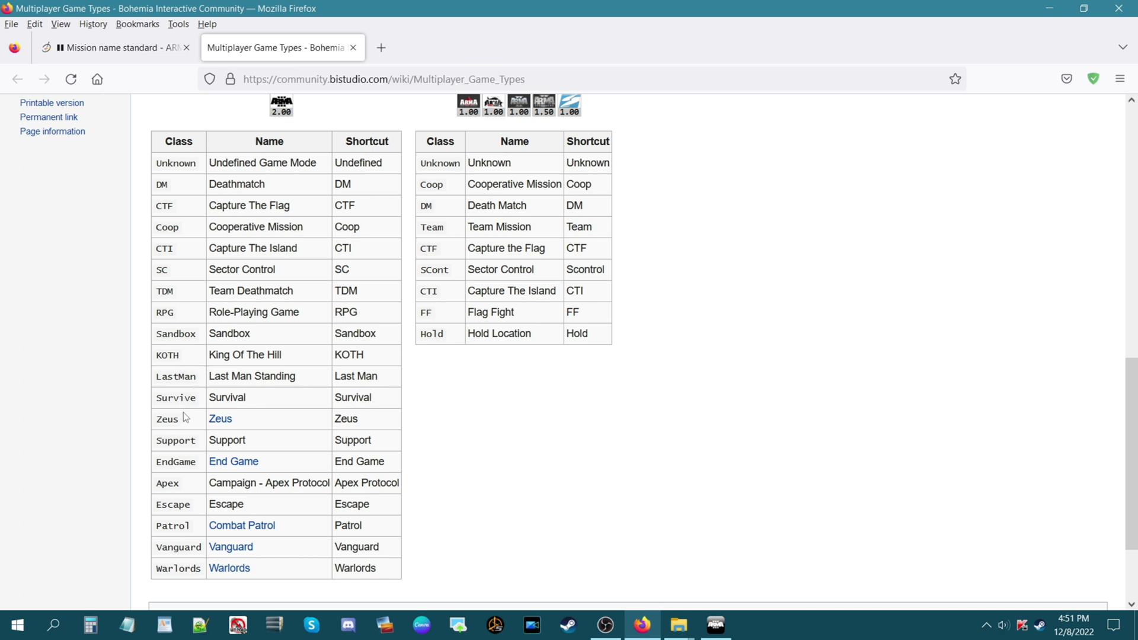
{"action": "scroll", "coordinate": [185, 418], "scroll_direction": "down", "scroll_amount": 2}
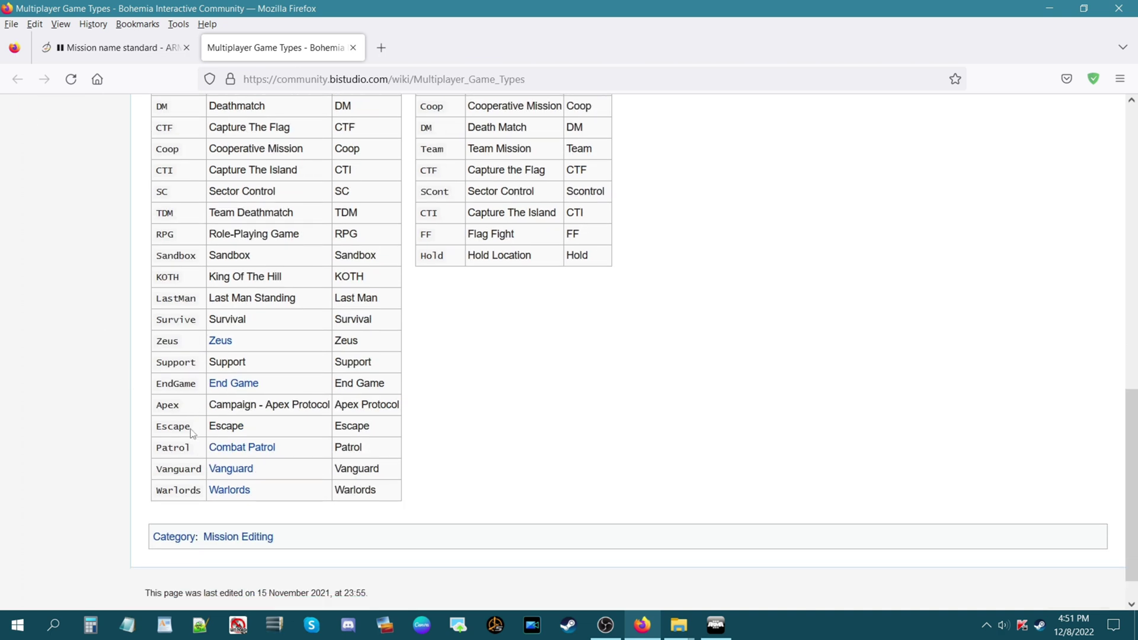
{"action": "scroll", "coordinate": [555, 425], "scroll_direction": "up", "scroll_amount": 2}
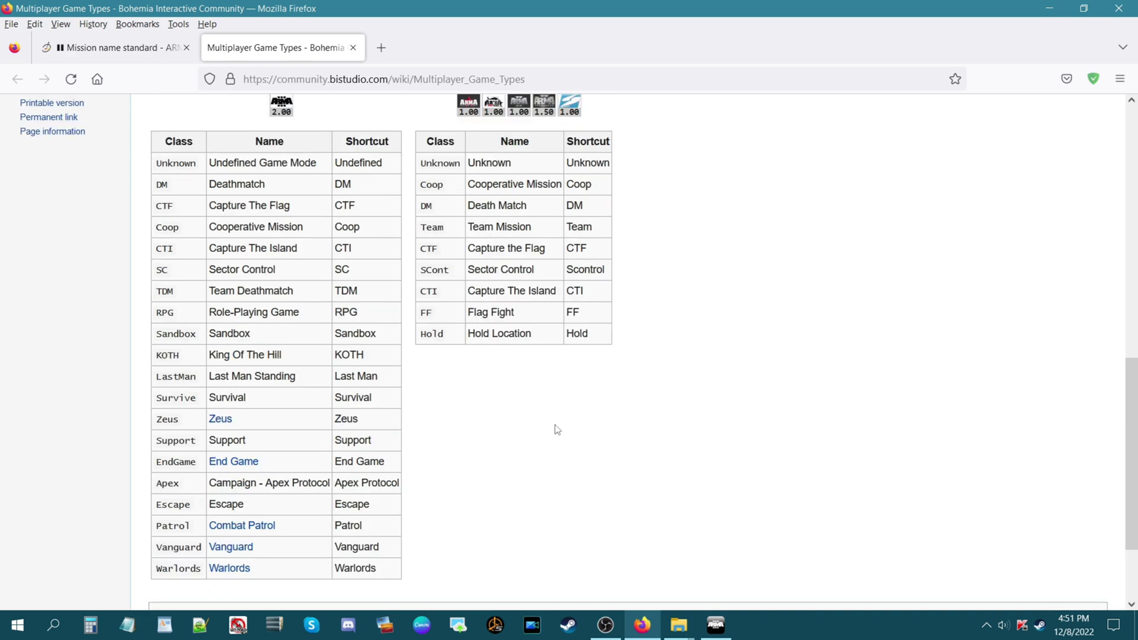
{"action": "scroll", "coordinate": [554, 424], "scroll_direction": "down", "scroll_amount": 2}
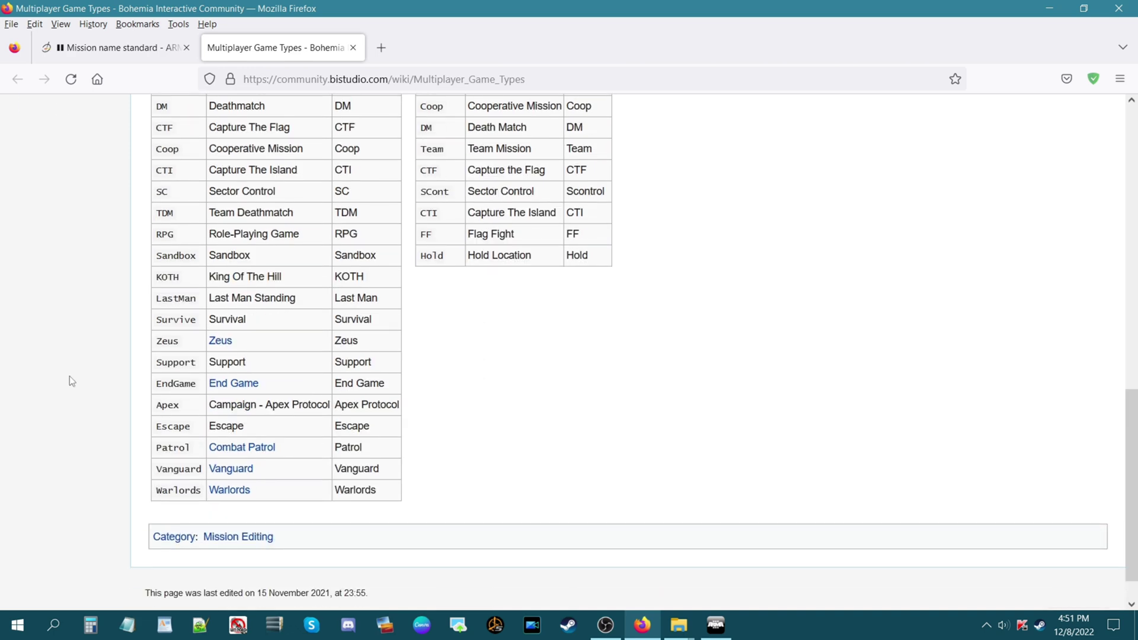
Return to the Mission name standard topic and read its Version and Filenames sections
{"action": "key", "text": "ctrl+Page_Up"}
{"action": "scroll", "coordinate": [158, 280], "scroll_direction": "up", "scroll_amount": 2}
{"action": "scroll", "coordinate": [159, 280], "scroll_direction": "down", "scroll_amount": 6}
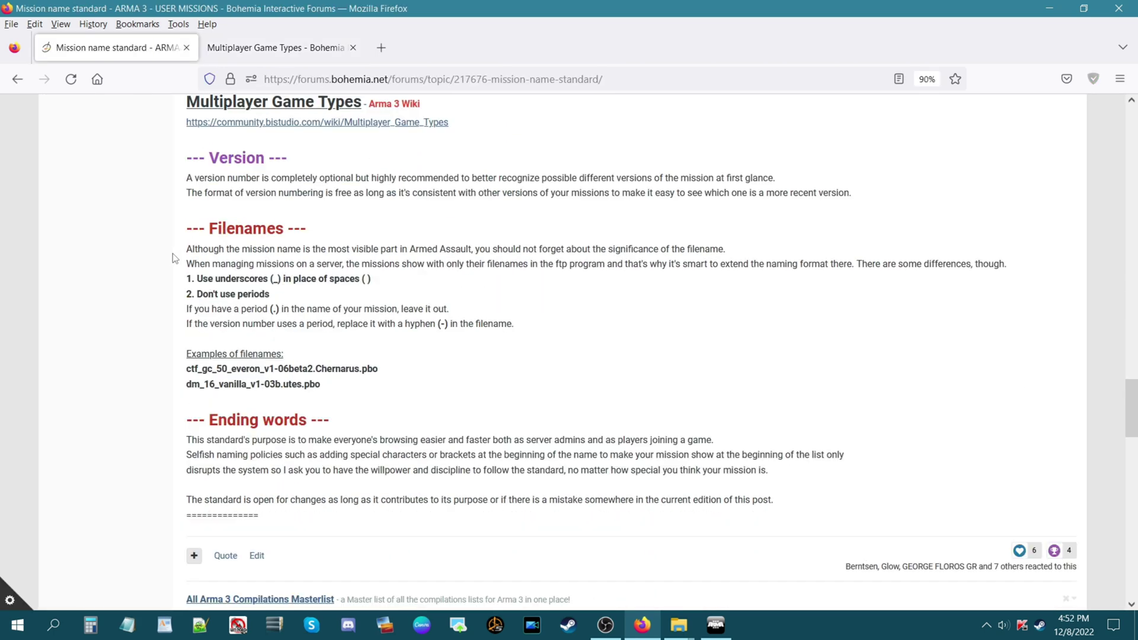